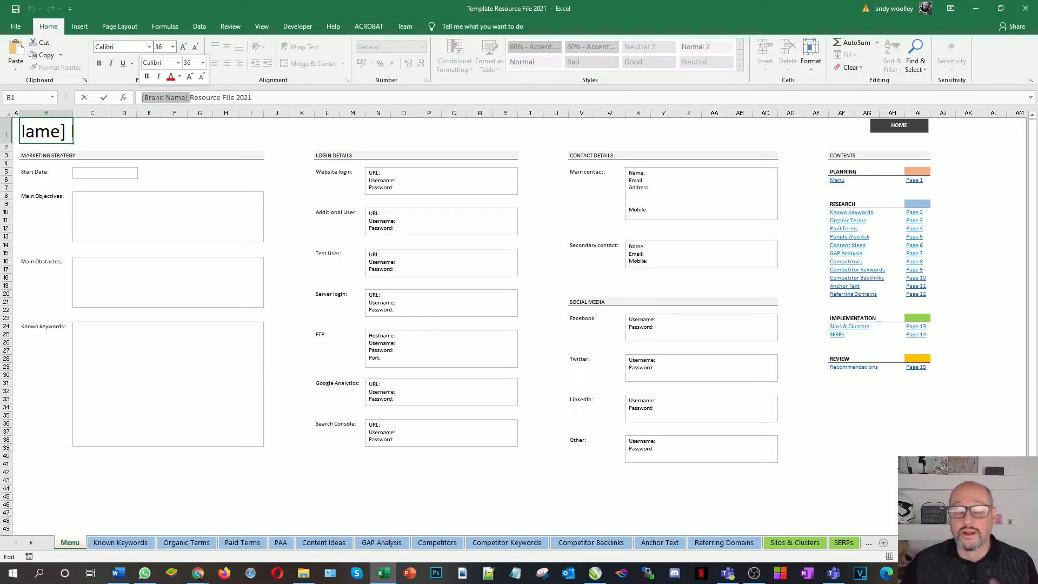
Replace the [Brand Name] placeholder with 'Insight Before Action' so the title reads 'Insight Before Action Resource File 2021'
type("Insight ")
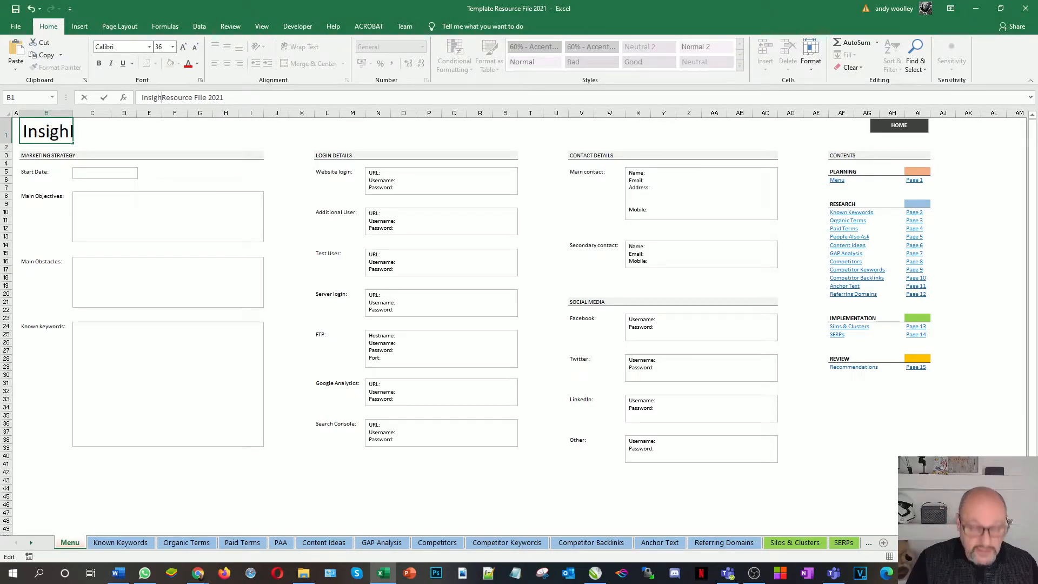
type("Before ")
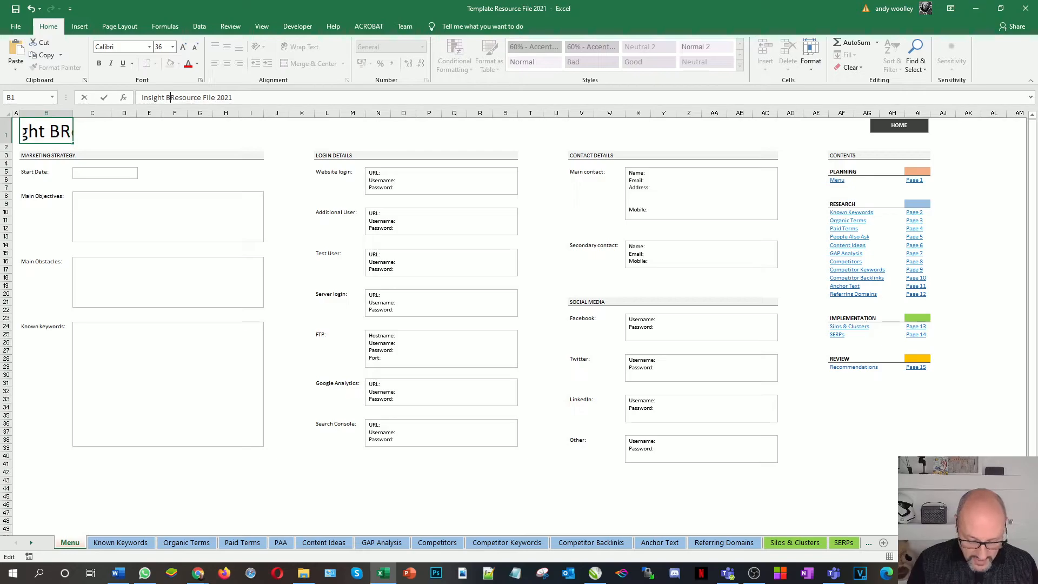
type("Action")
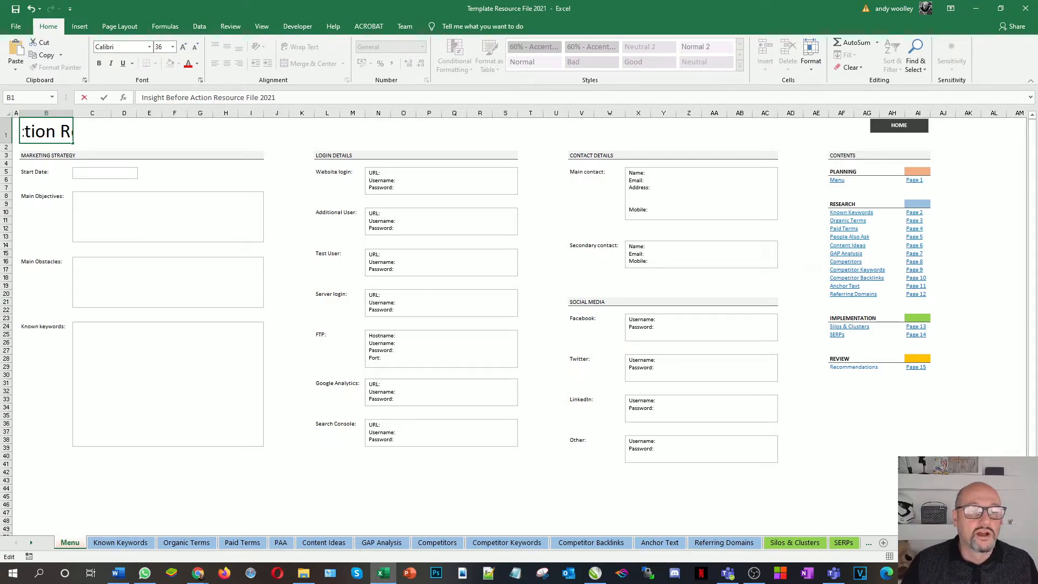
left_click(152, 212)
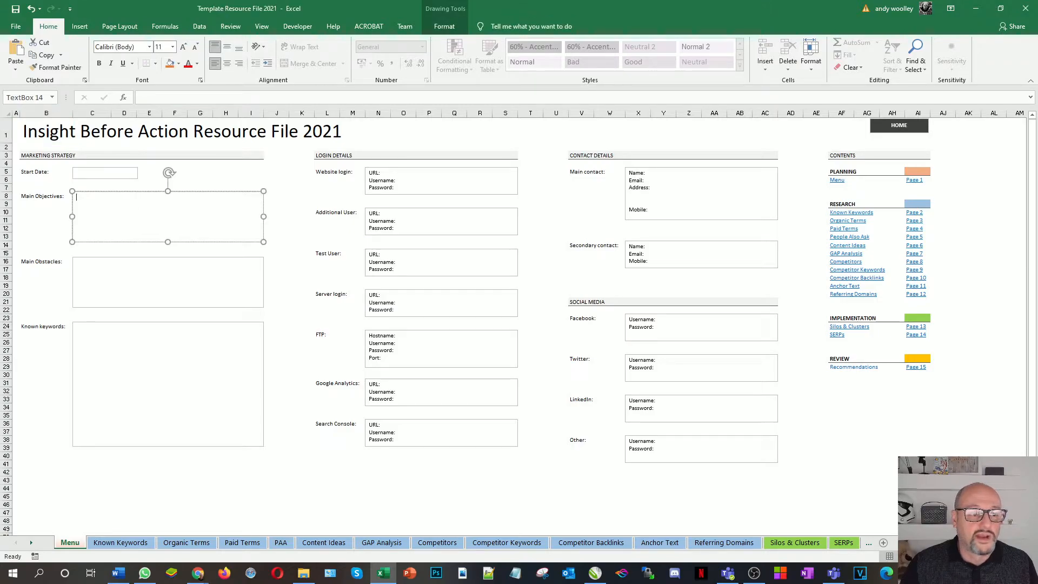
Enter '11th February 2021' as the marketing strategy Start Date
left_click(105, 173)
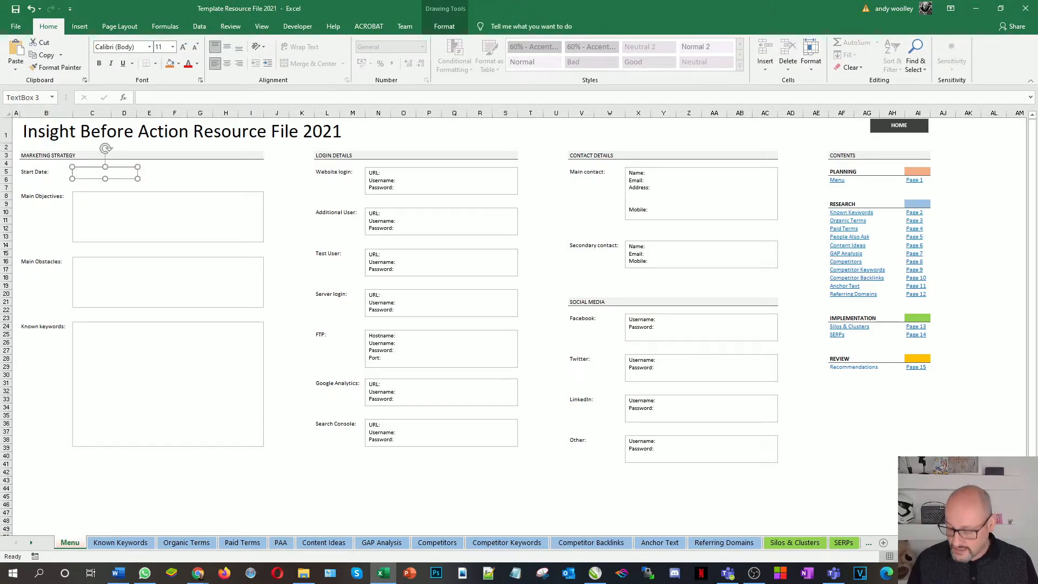
type("11")
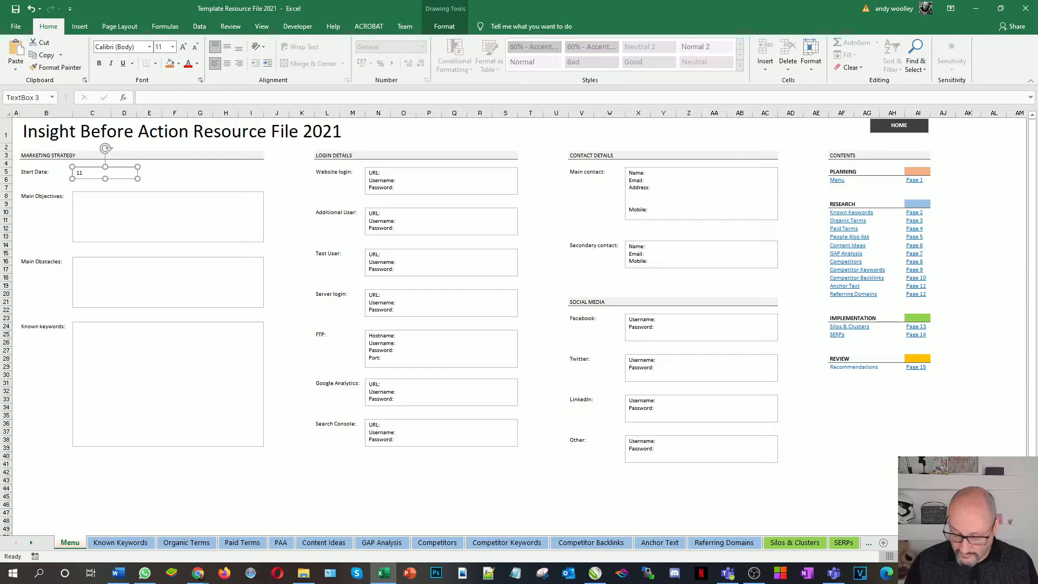
type("th February 2021")
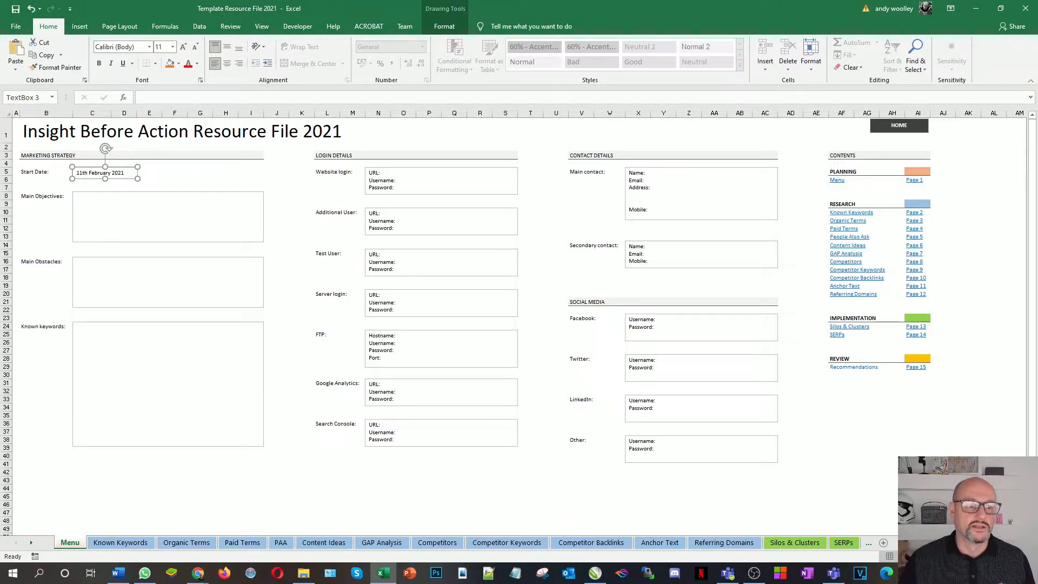
left_click(108, 203)
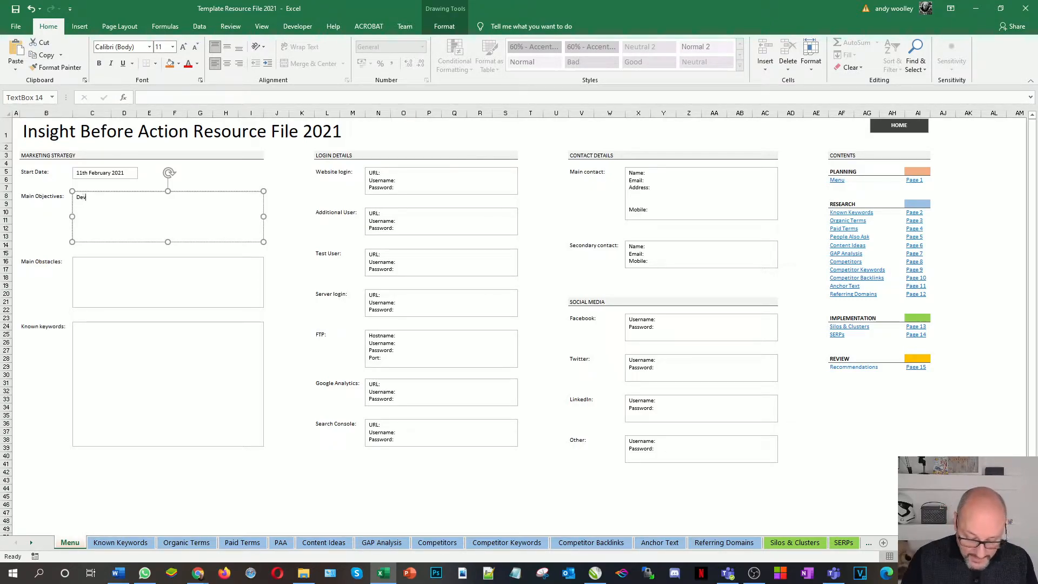
Complete the Main Objectives text: 'Developing each individual's value - personal and professional level'
type("elopi")
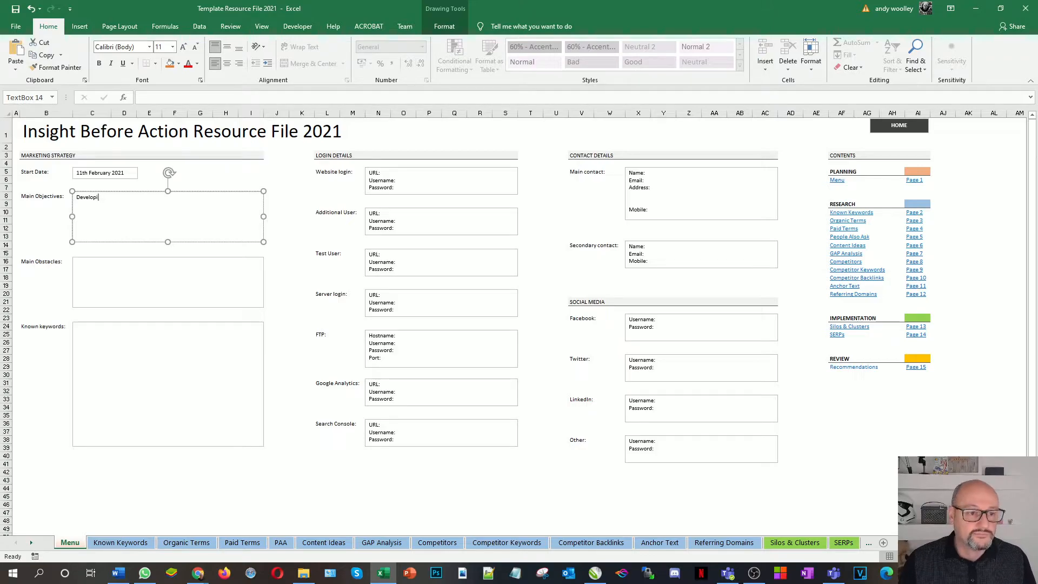
type("ng")
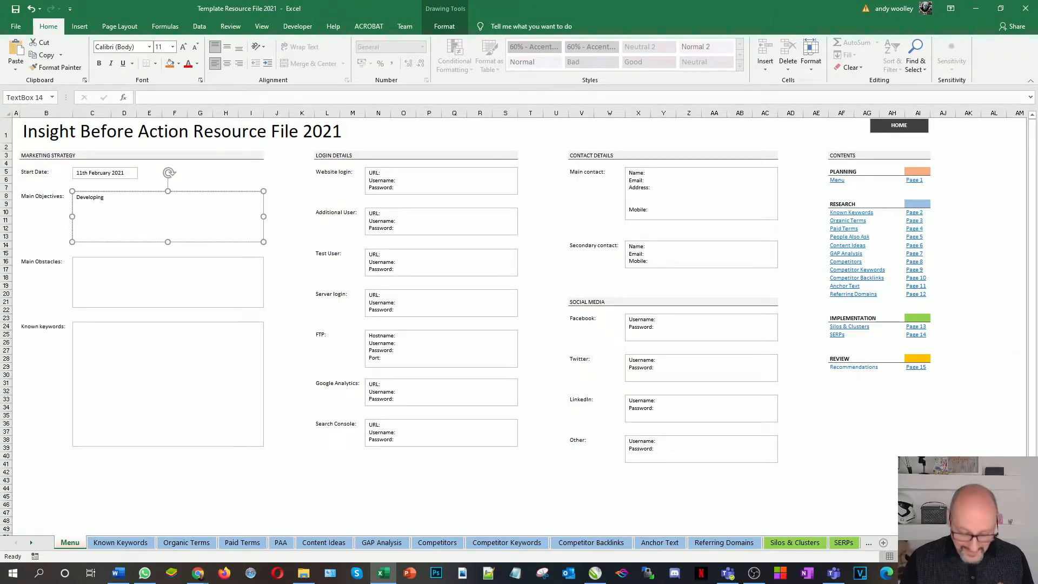
type(" each")
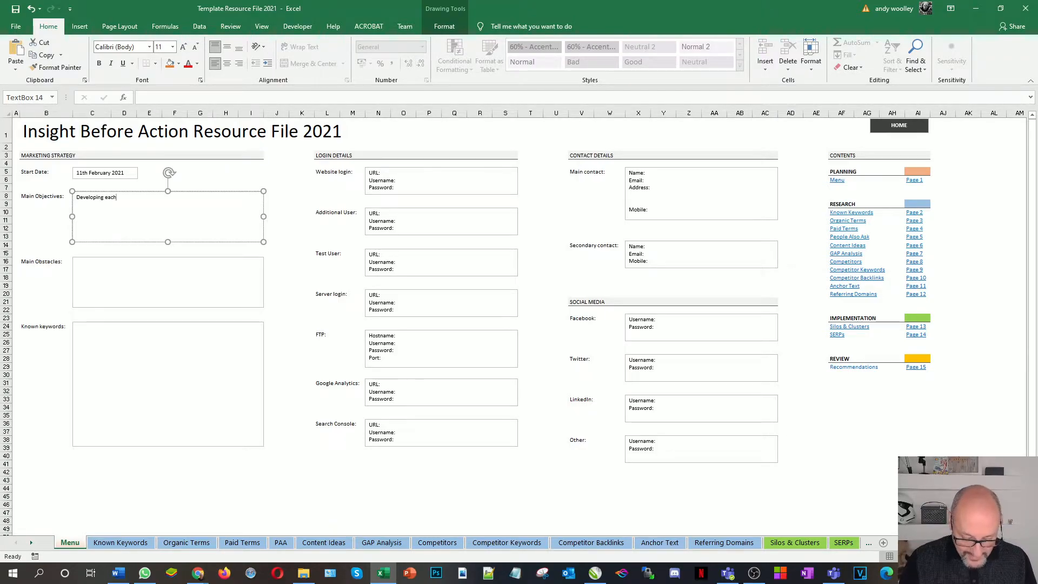
type(" individual")
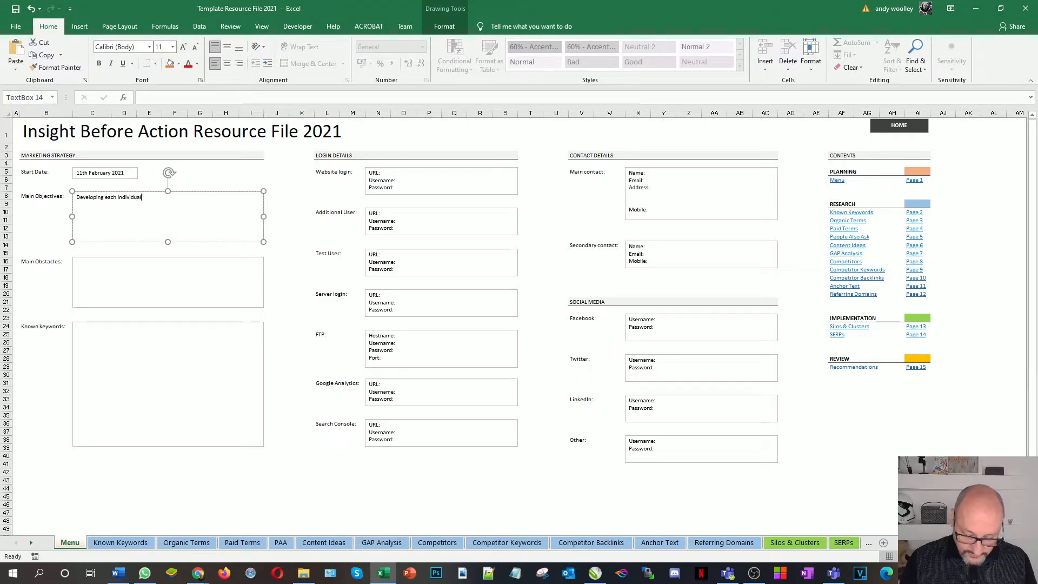
type("s")
key("BackSpace")
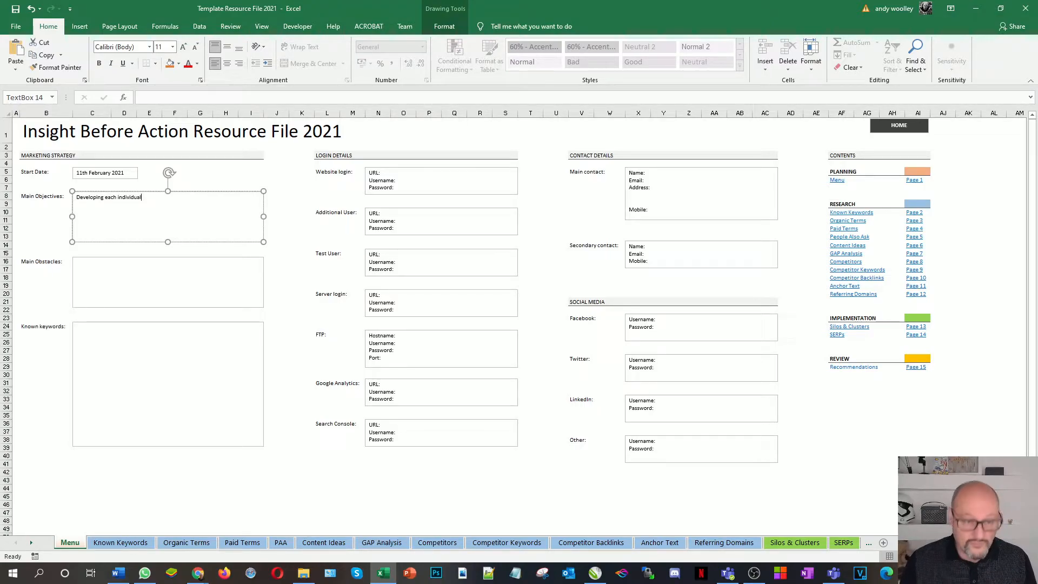
type("val")
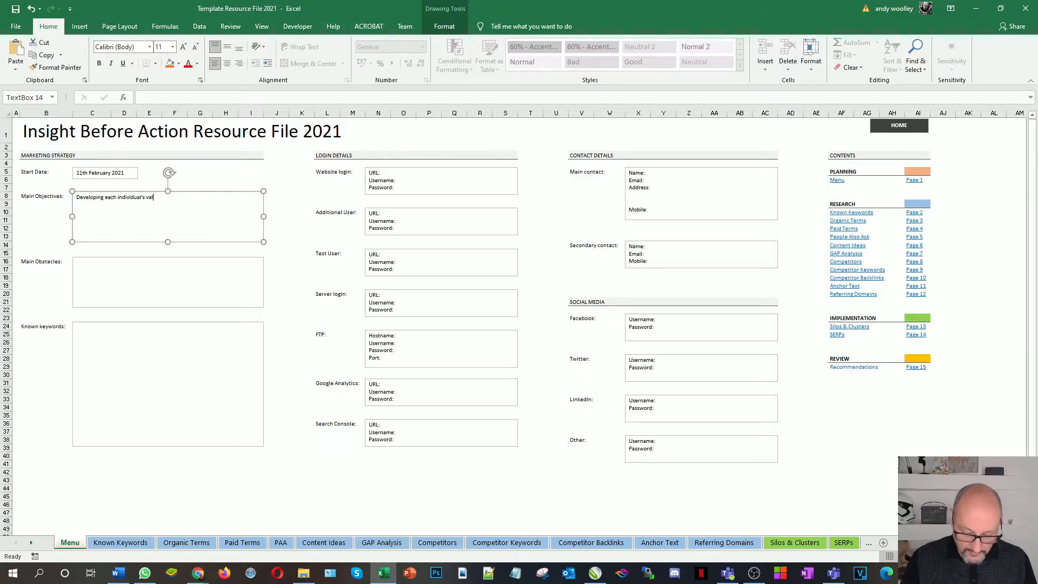
type("ue - personal and professional level.")
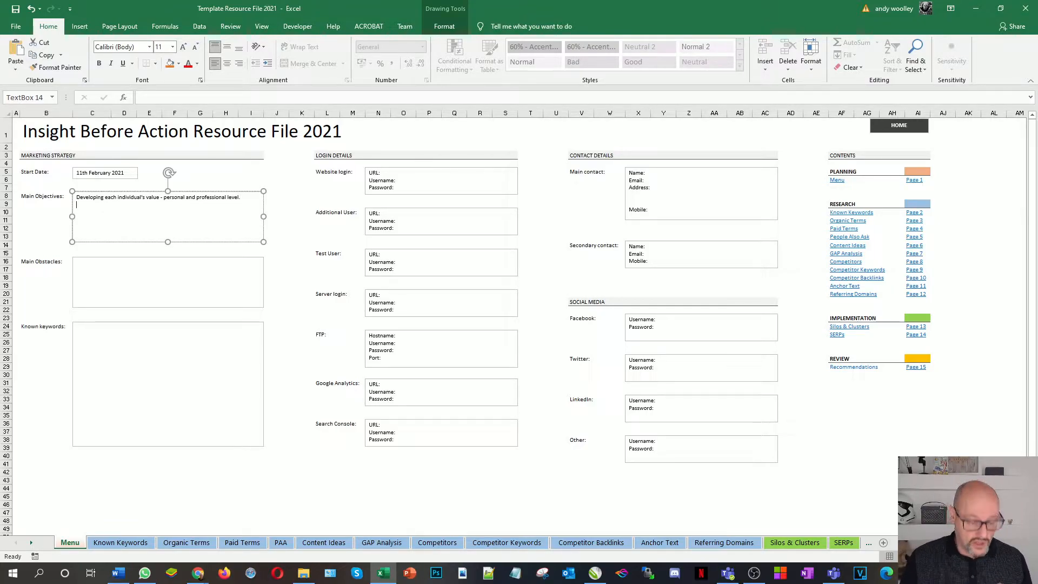
Add 'additional sources of income' as a second objective line and write 'Zero traffic' under Main Obstacles
type("Gain monetary")
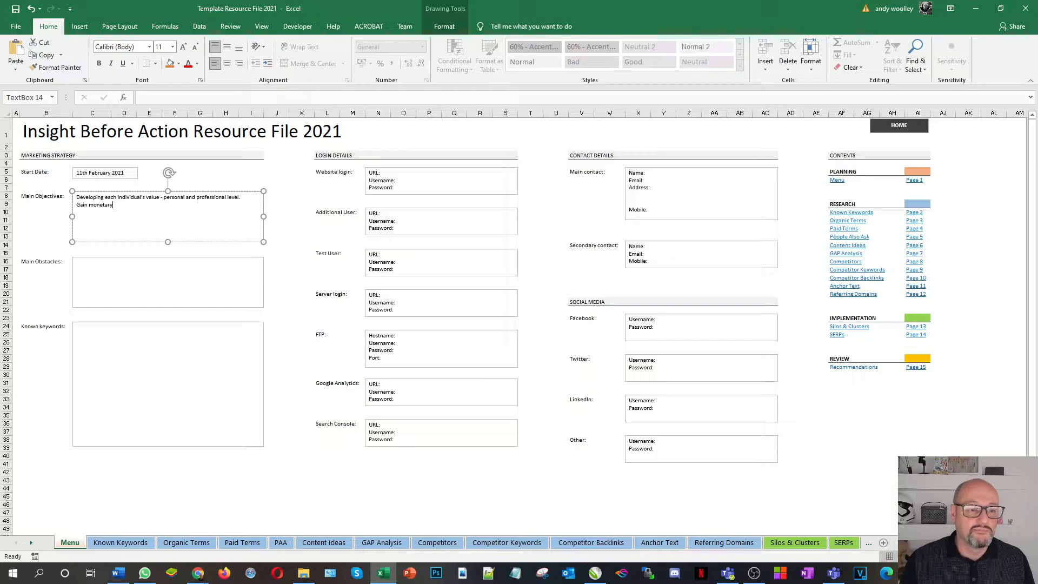
type("- additiona")
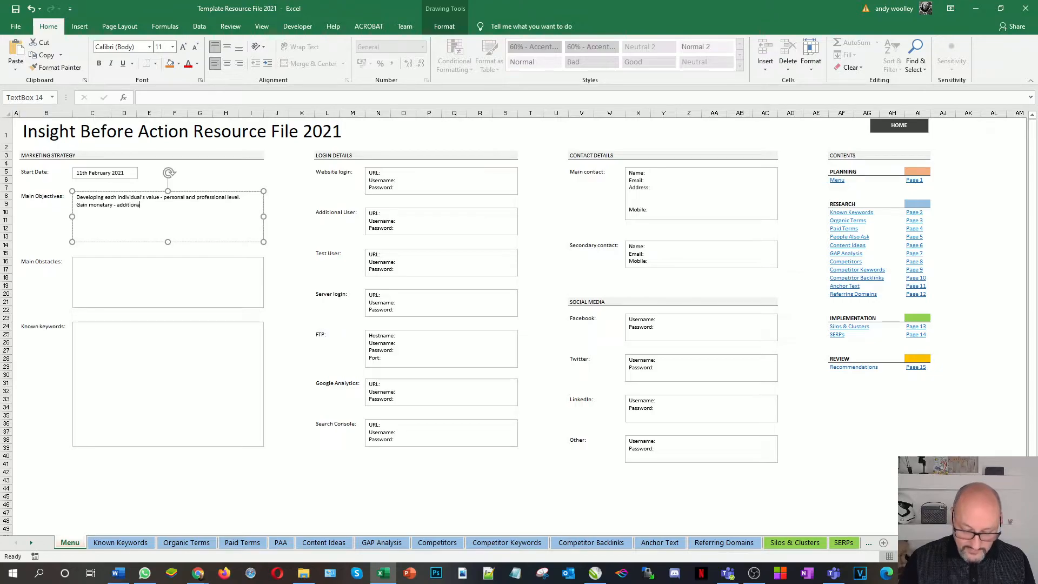
type("l ")
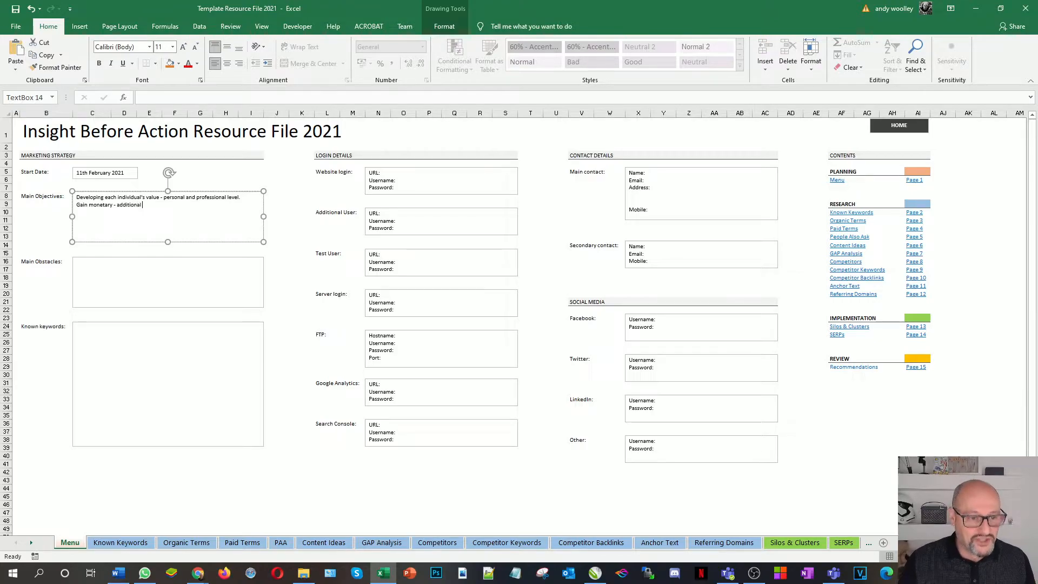
type("so")
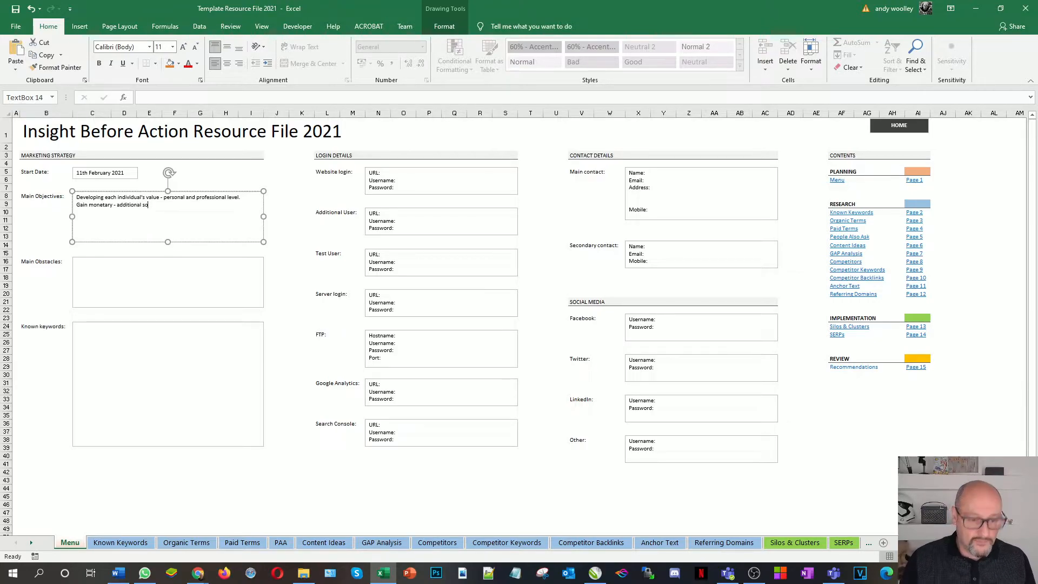
type("urces of income")
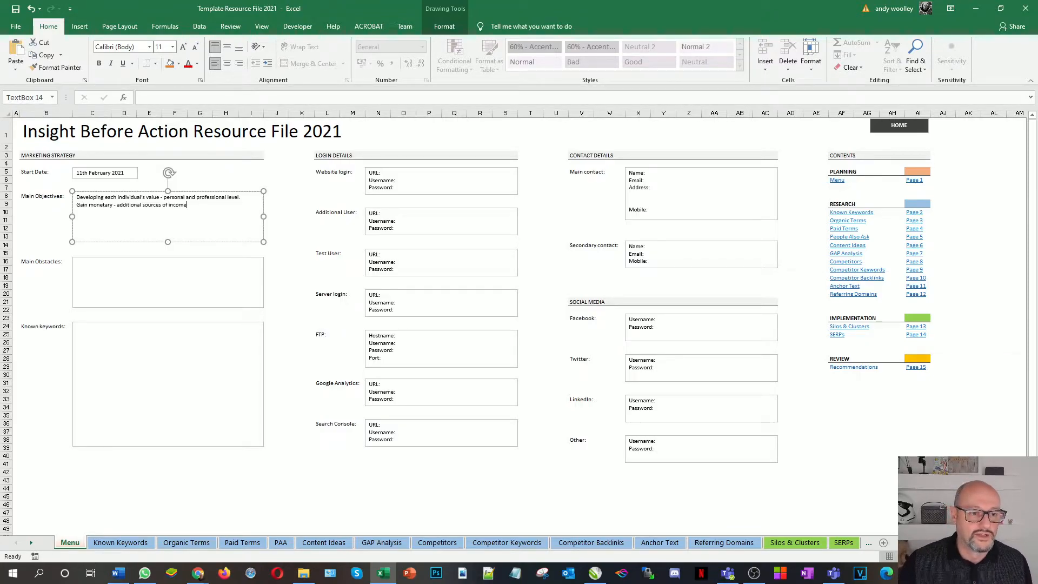
left_click_drag(117, 205, 76, 204)
key("BackSpace")
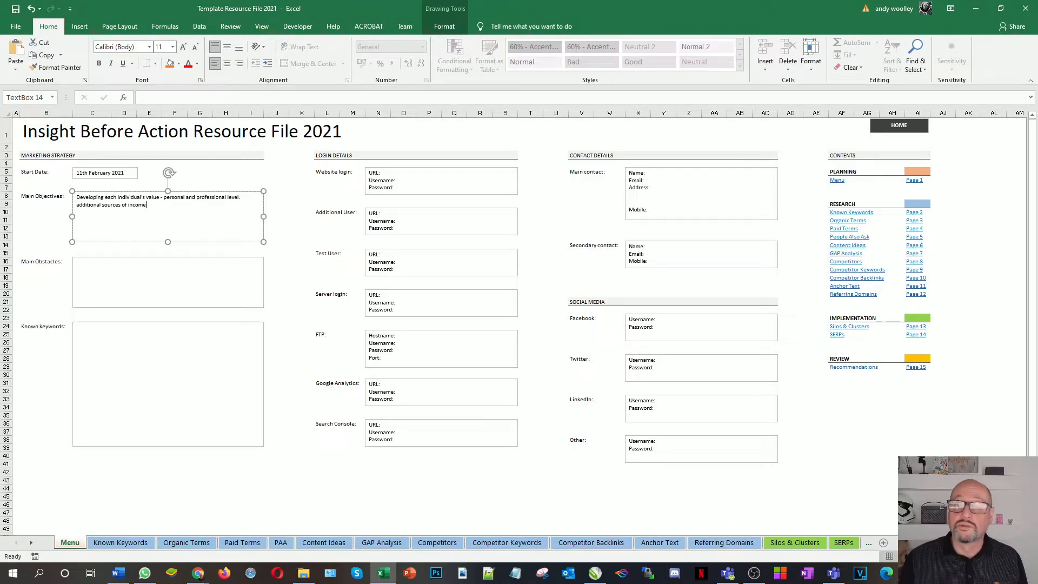
left_click(107, 269)
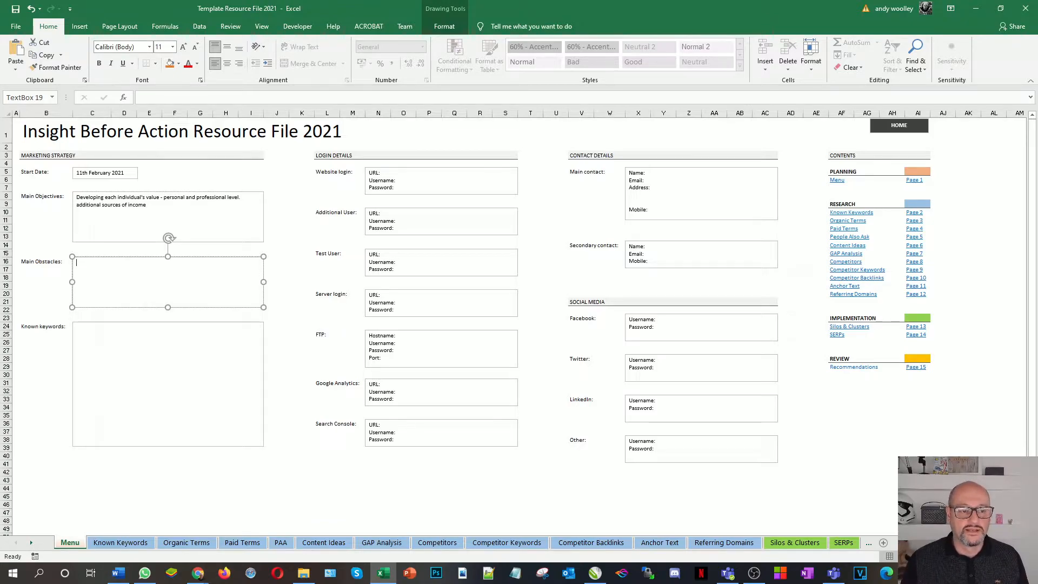
type("Zero traffi")
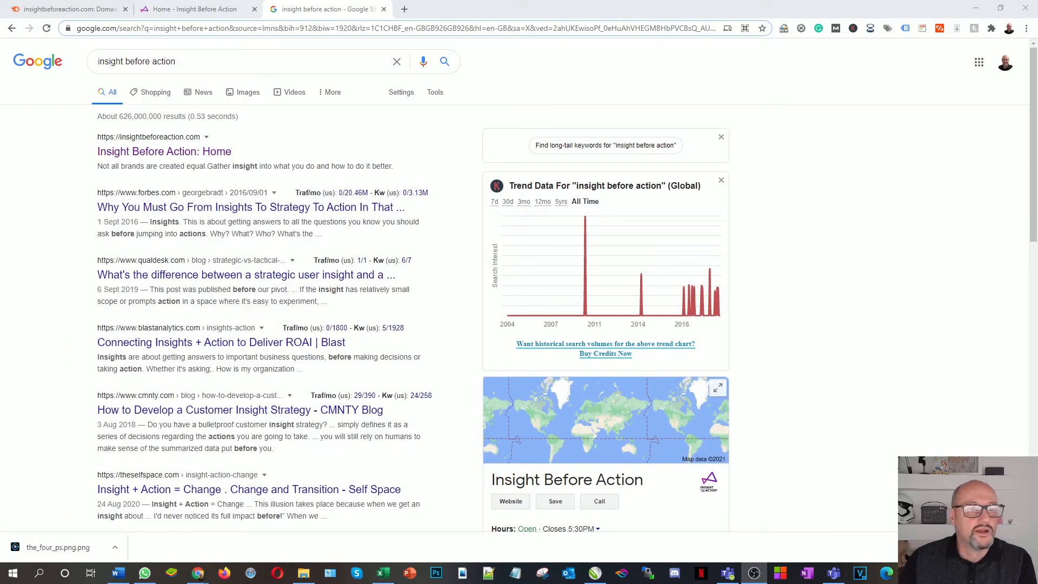
Show the SEMrush Domain Overview for insightbeforeaction.com using the UK database
left_click(66, 9)
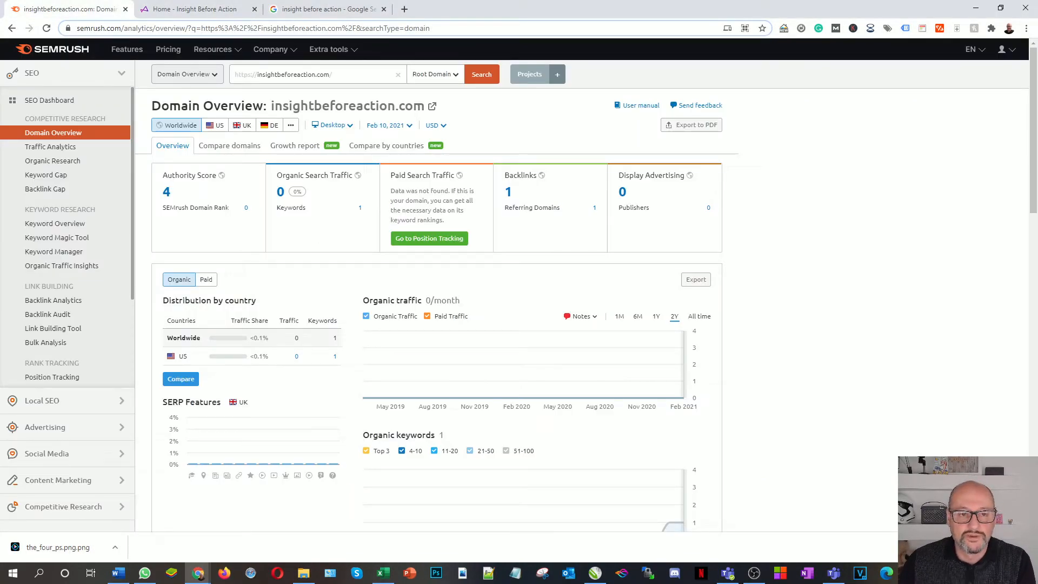
left_click_drag(349, 74, 214, 75)
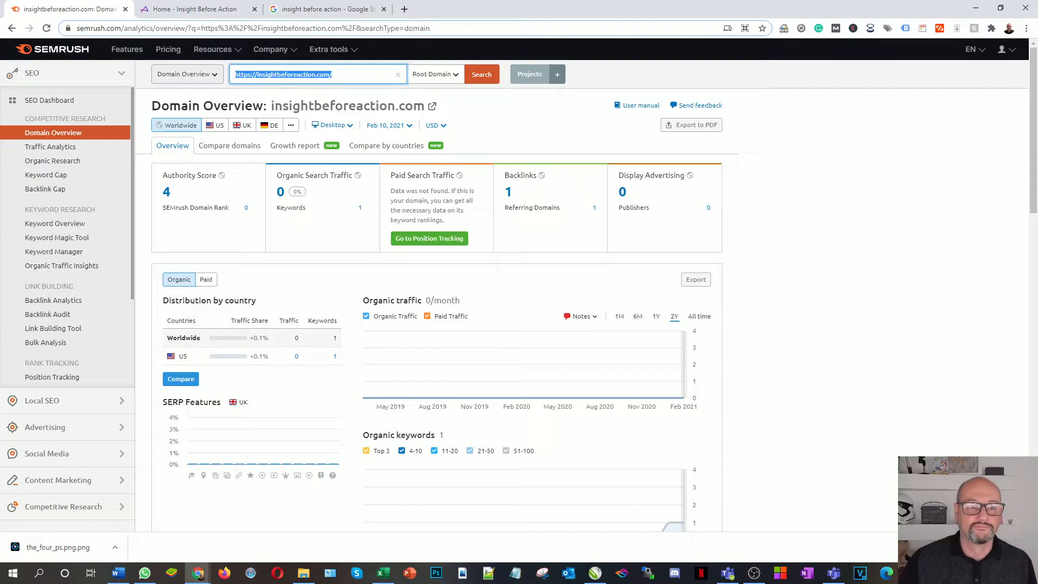
left_click(242, 126)
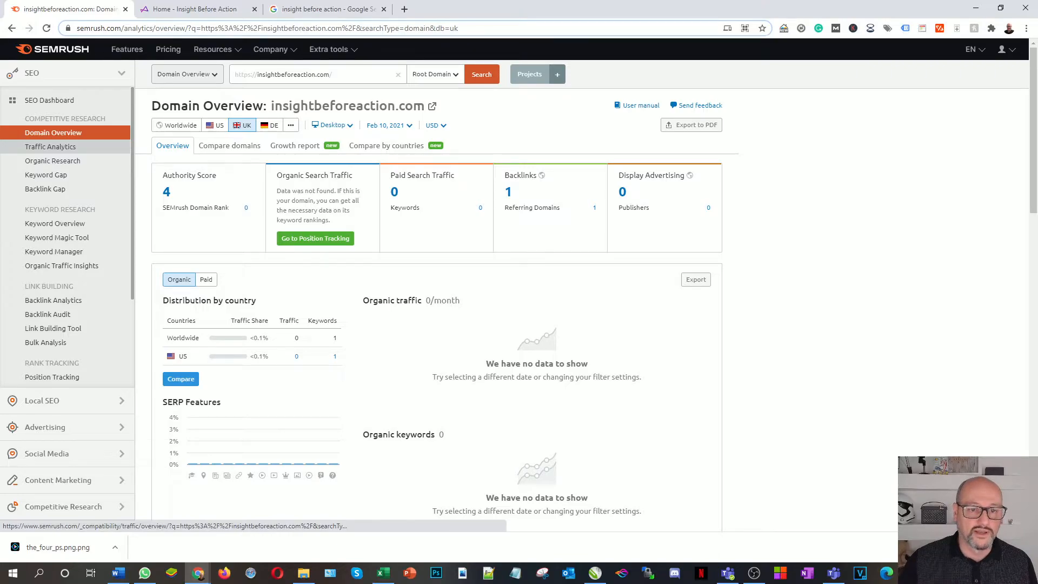
Open the Traffic Analytics report for insightbeforeaction.com
left_click(50, 146)
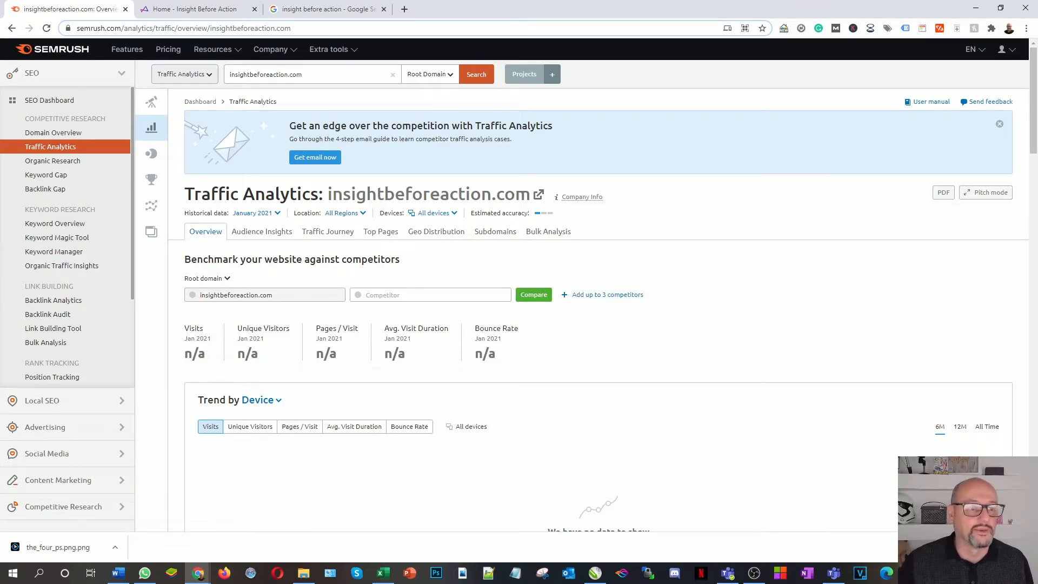
Check US organic research for insightbeforeaction.com (1 keyword, zero traffic), then return to the homepage
left_click(53, 161)
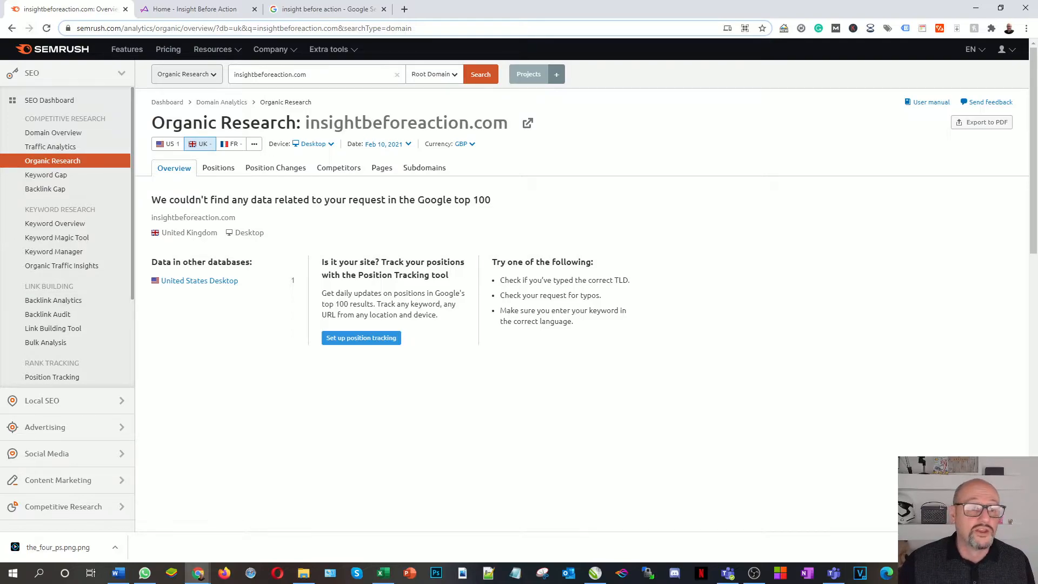
left_click(199, 281)
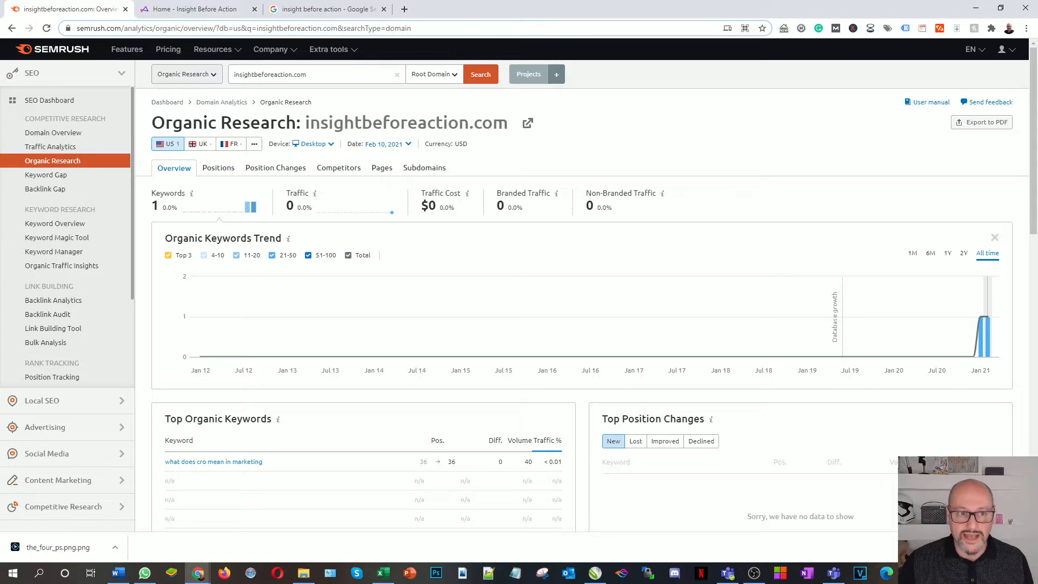
left_click(189, 9)
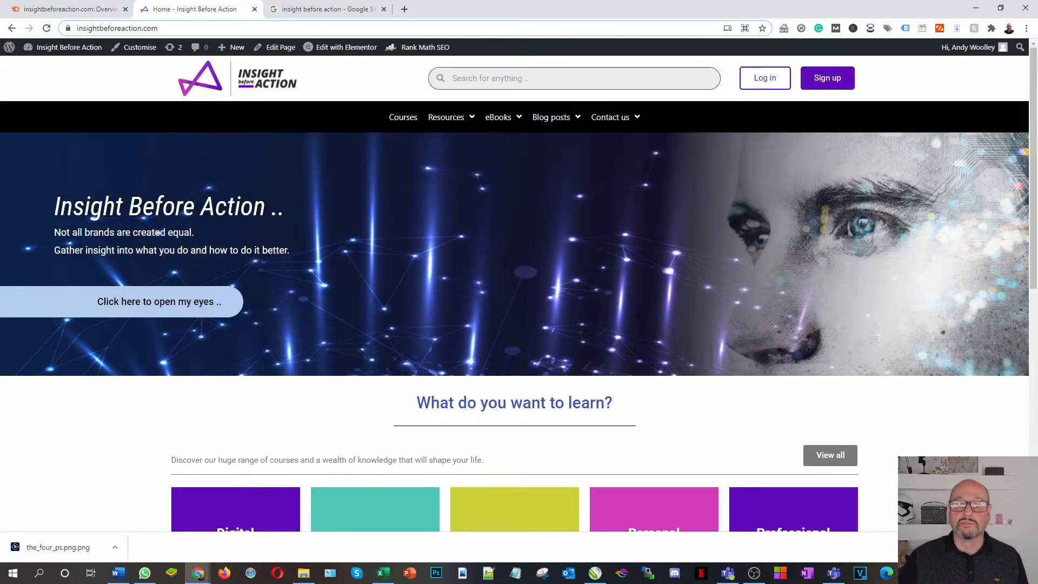
Open Chrome's find bar on the Insight Before Action homepage with Ctrl+F
mouse_move(550, 116)
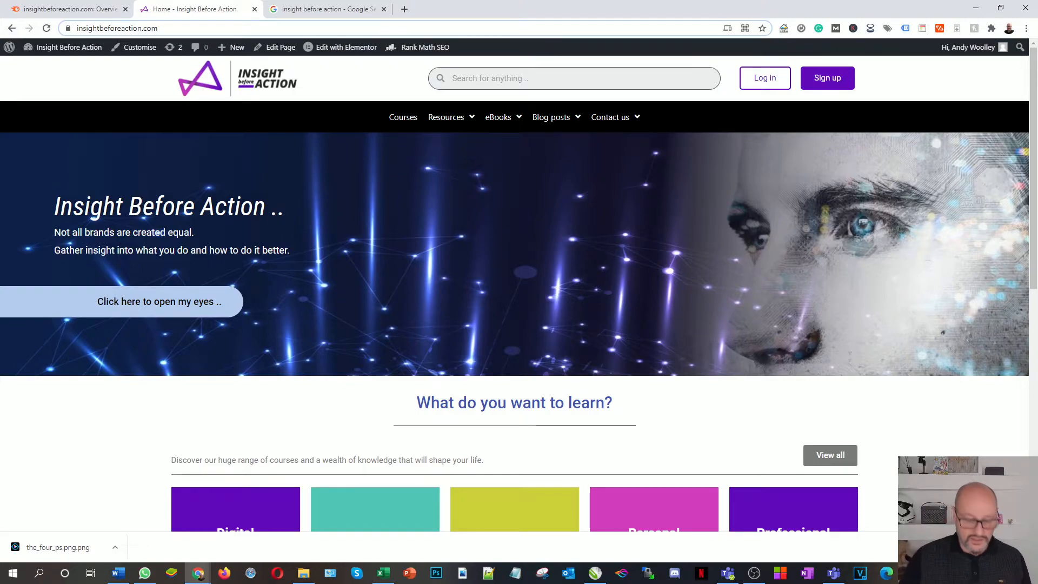
key("ctrl+f")
Search the homepage for 'insight' and scroll through the 5 highlighted matches
type("is")
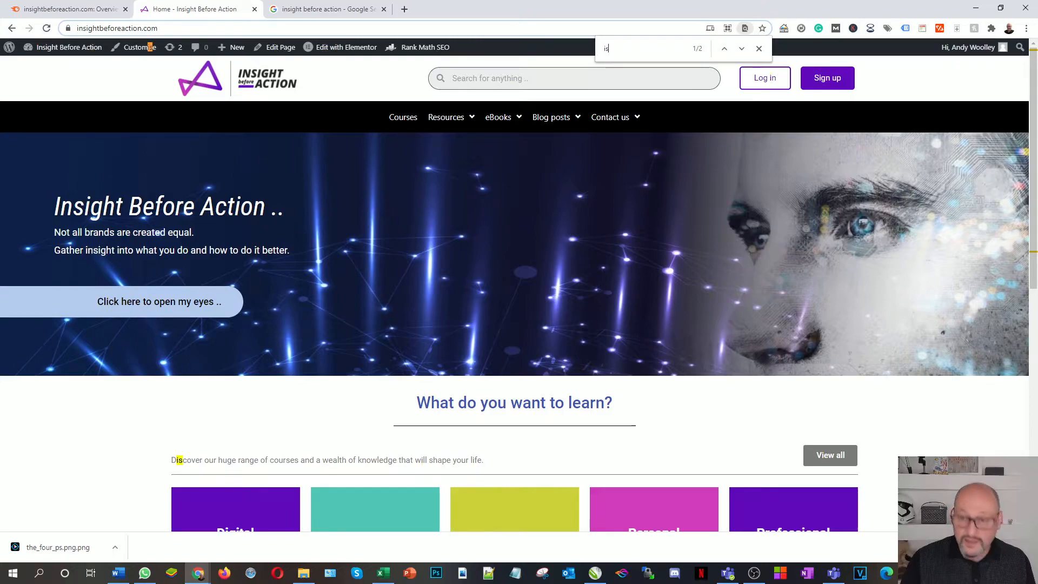
key("BackSpace")
type("ns")
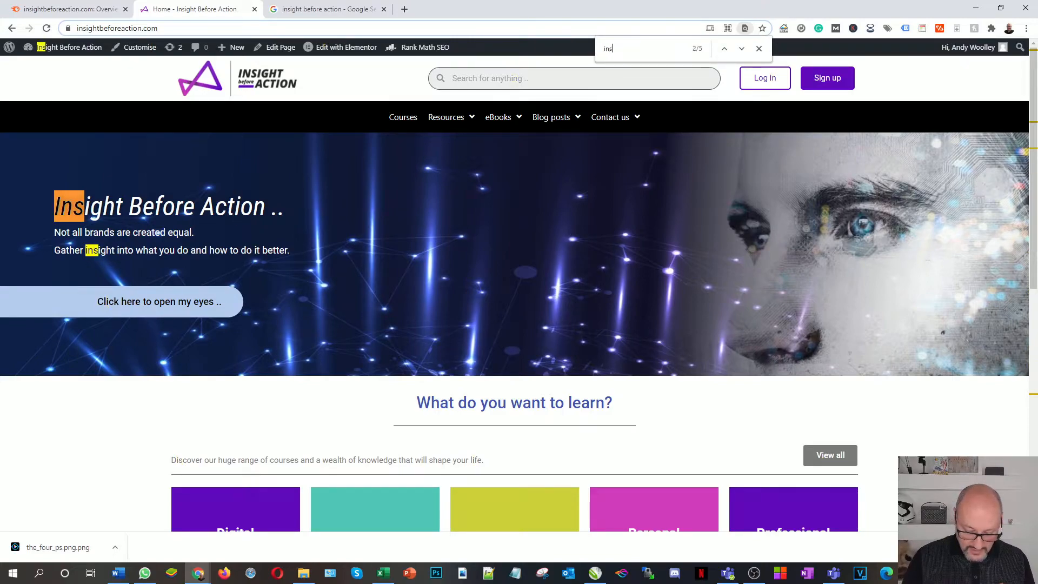
type("ight")
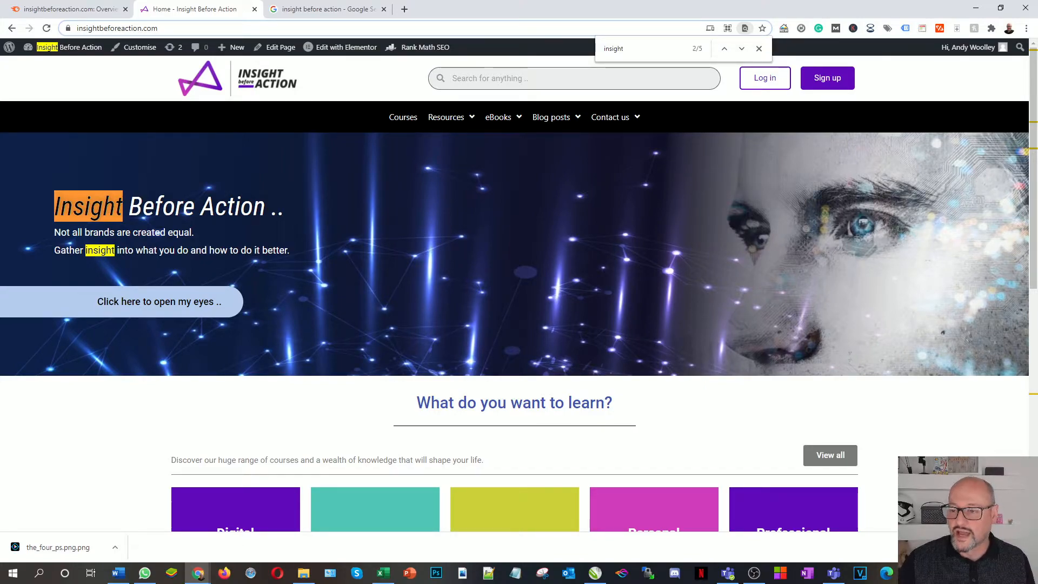
scroll(519, 313, "down", 8)
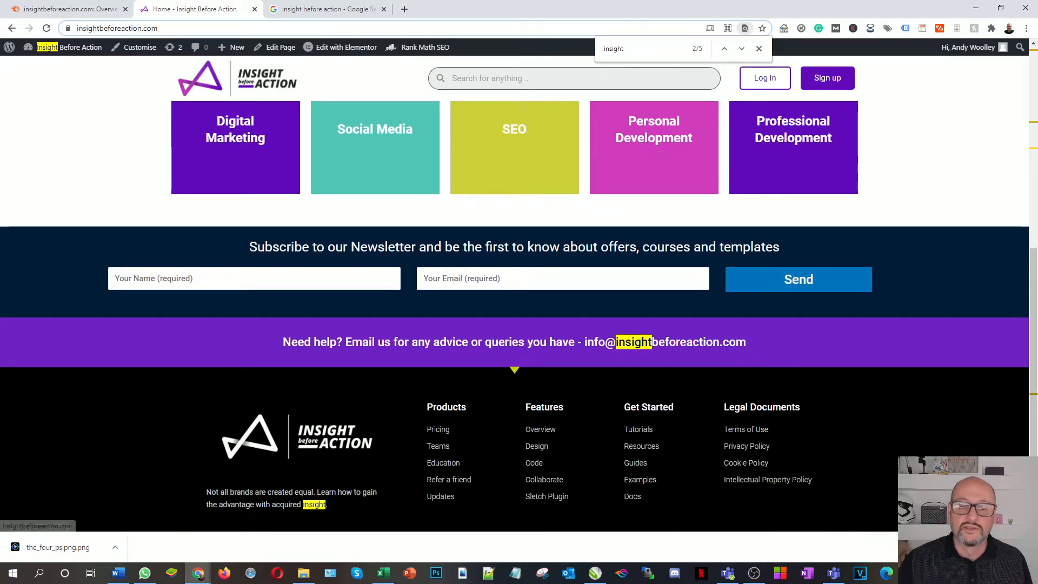
scroll(519, 313, "up", 8)
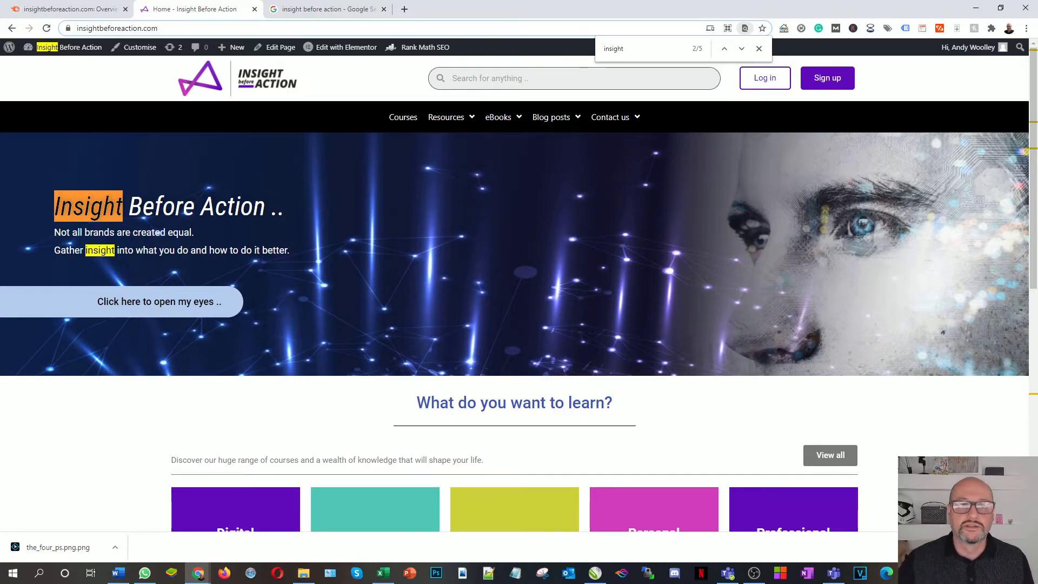
Show SEMrush's Keyword Overview for insightbeforeaction.com in the United Kingdom database
left_click(71, 8)
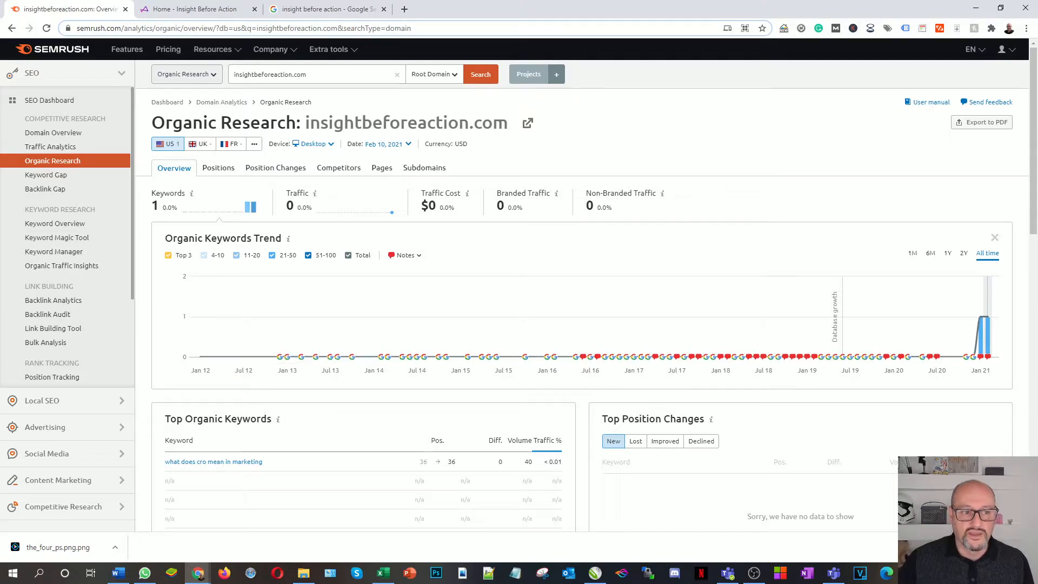
left_click(54, 223)
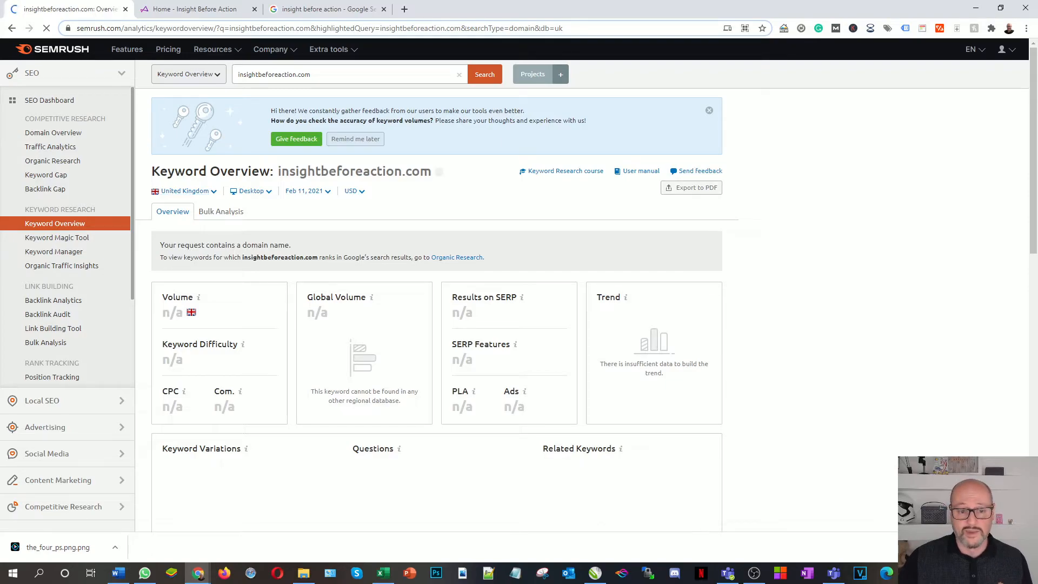
Switch SEMrush's keyword overview from Desktop to Mobile results, then go back to the Excel resource file
left_click(251, 191)
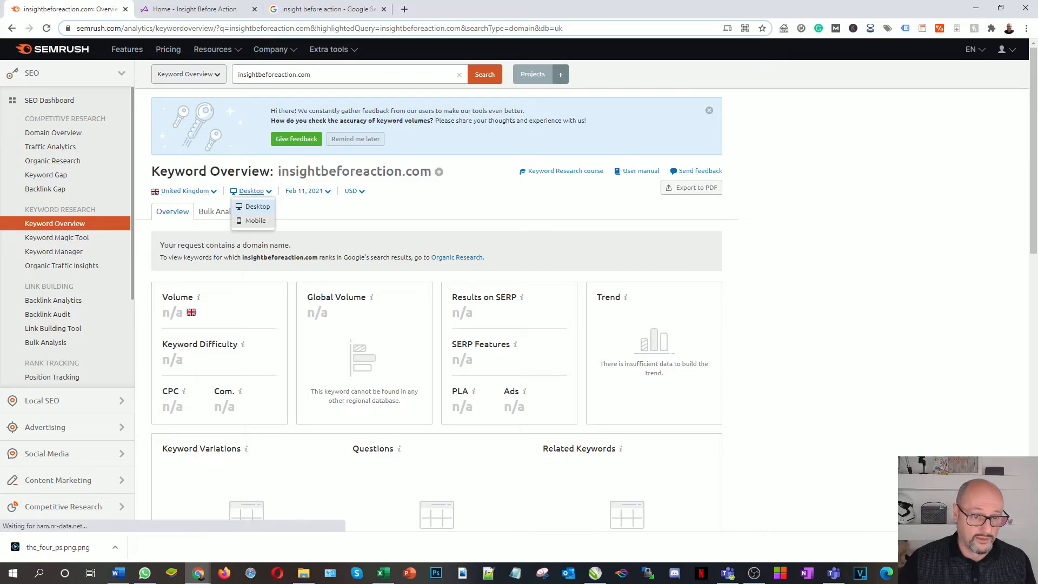
left_click(246, 222)
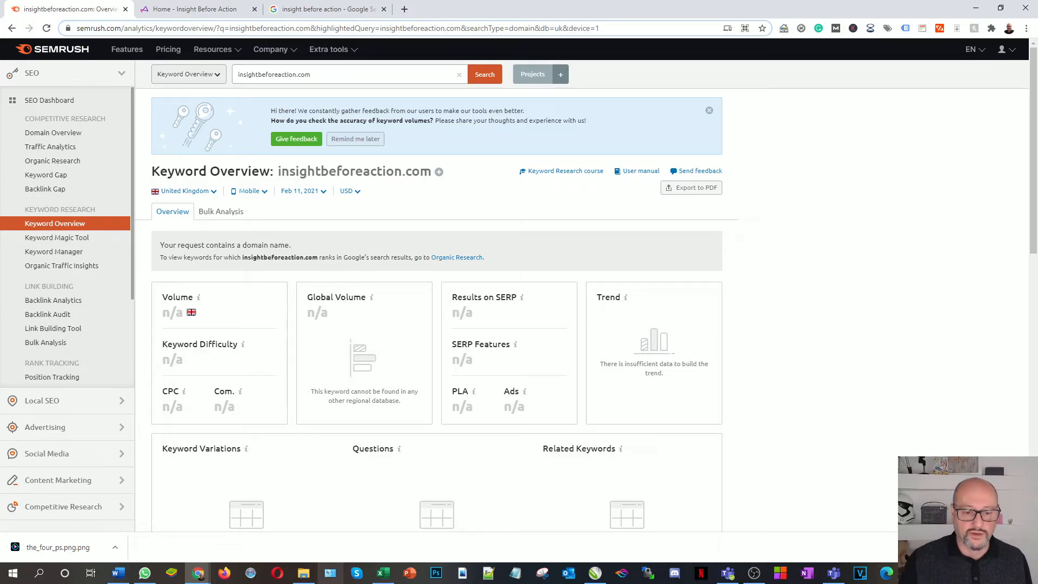
left_click(382, 573)
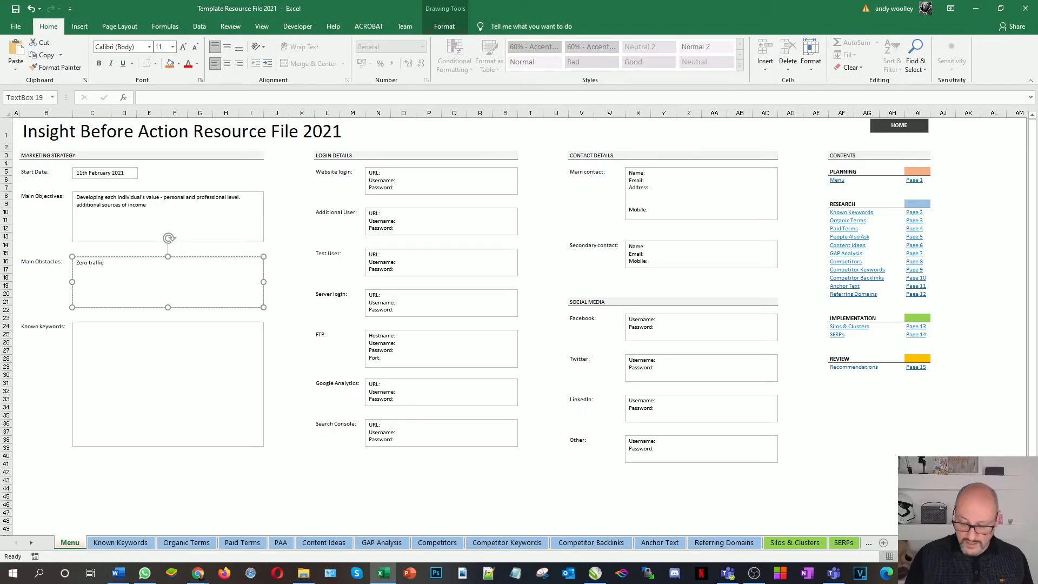
Add 'Currently ranks for no keywords and has an authority score of 4 (11/2/2021)' under Main Obstacles
type("Currentl")
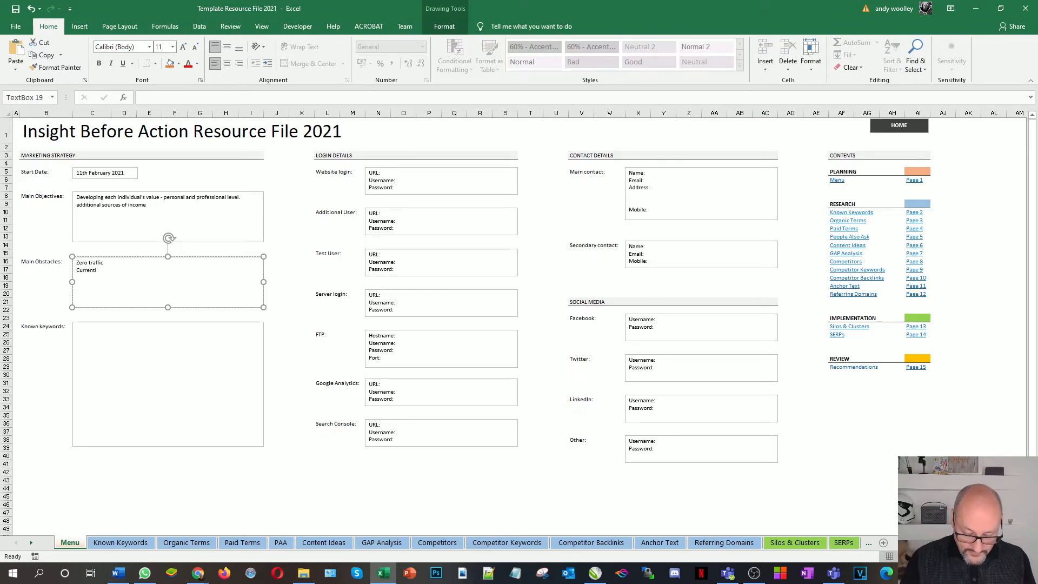
type("y ranks for n")
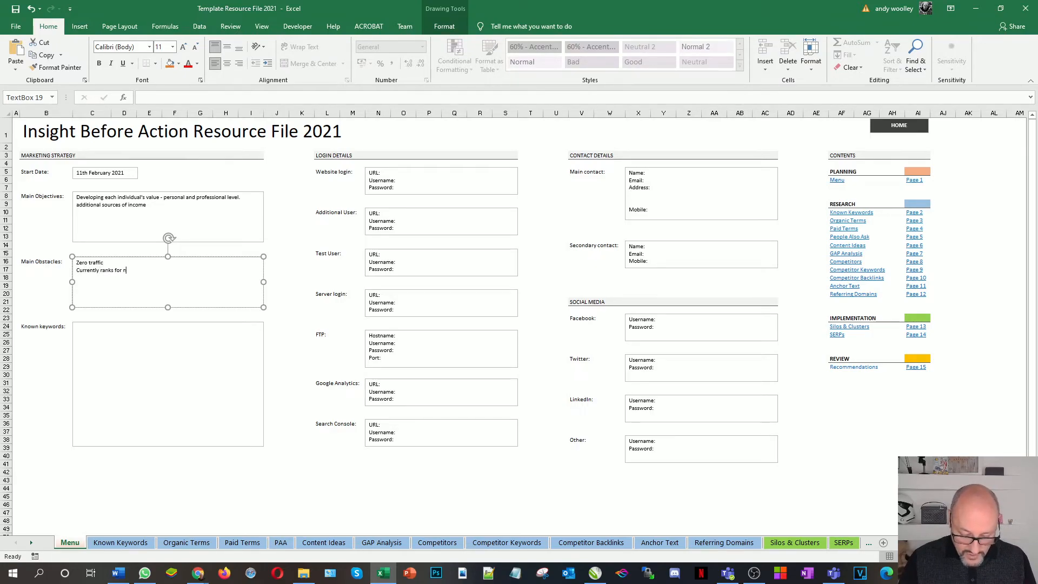
type("o keywords and has an authority score of 4")
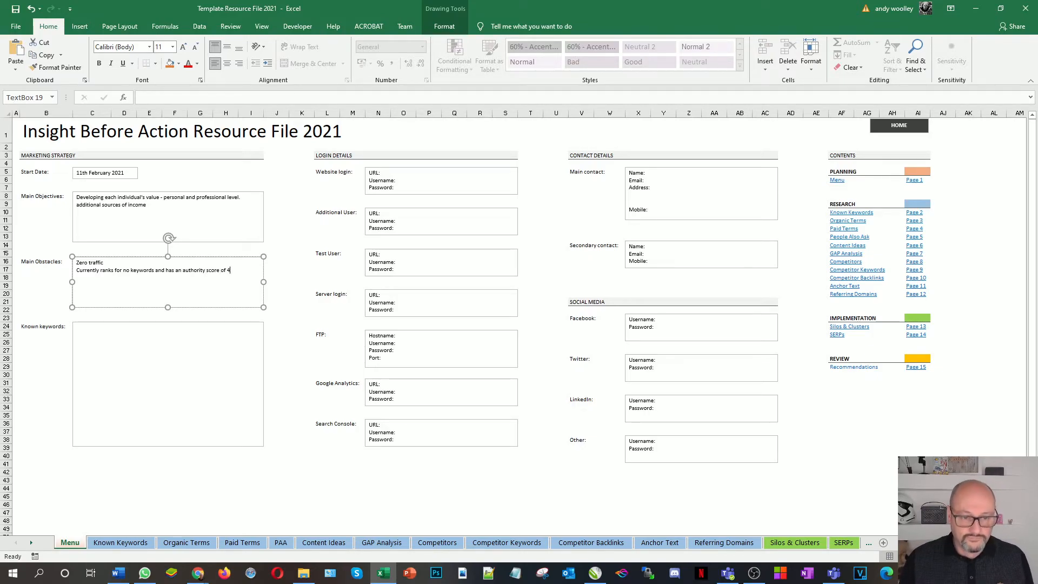
type(" (11/2/202")
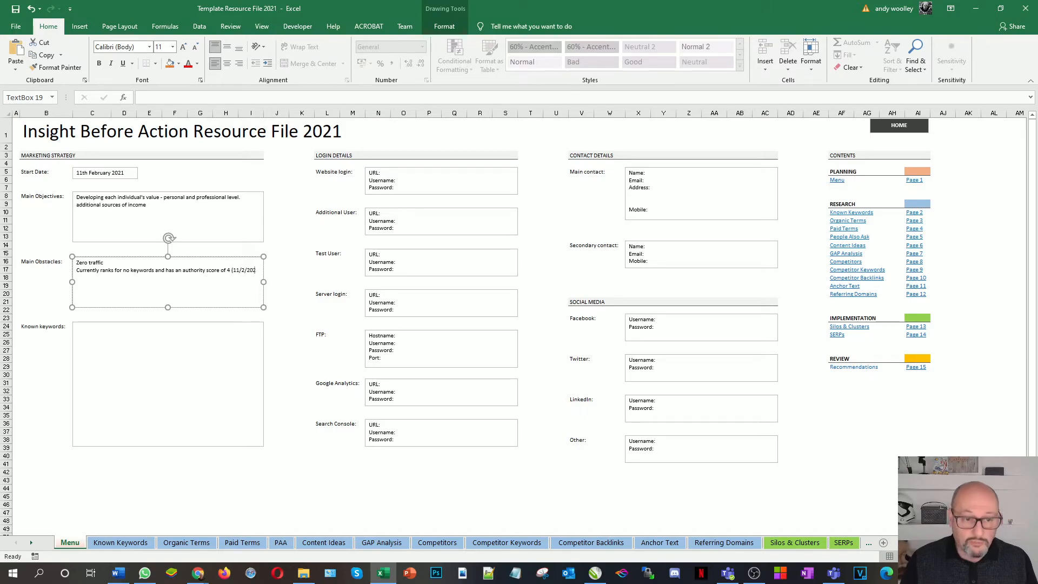
type("1)")
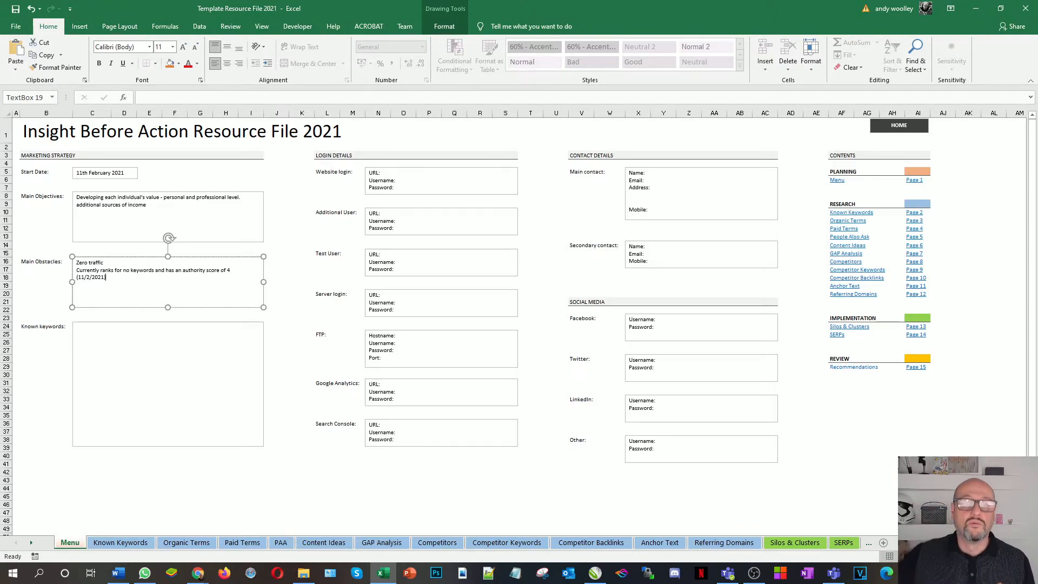
Enter the known keywords: personal value, professional value, digital marketing, digital marketing courses, personal branding
left_click(119, 345)
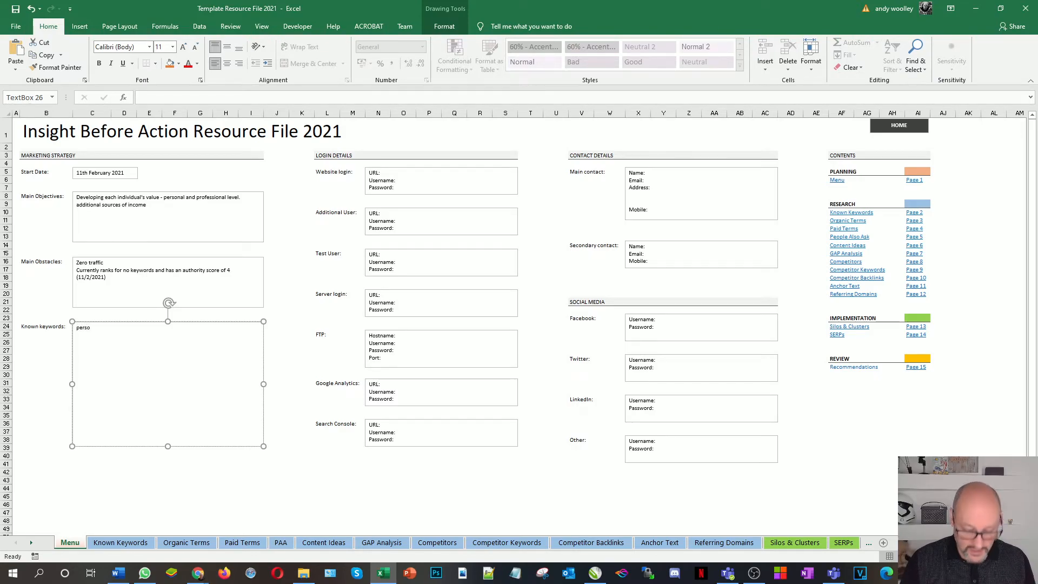
type("l value")
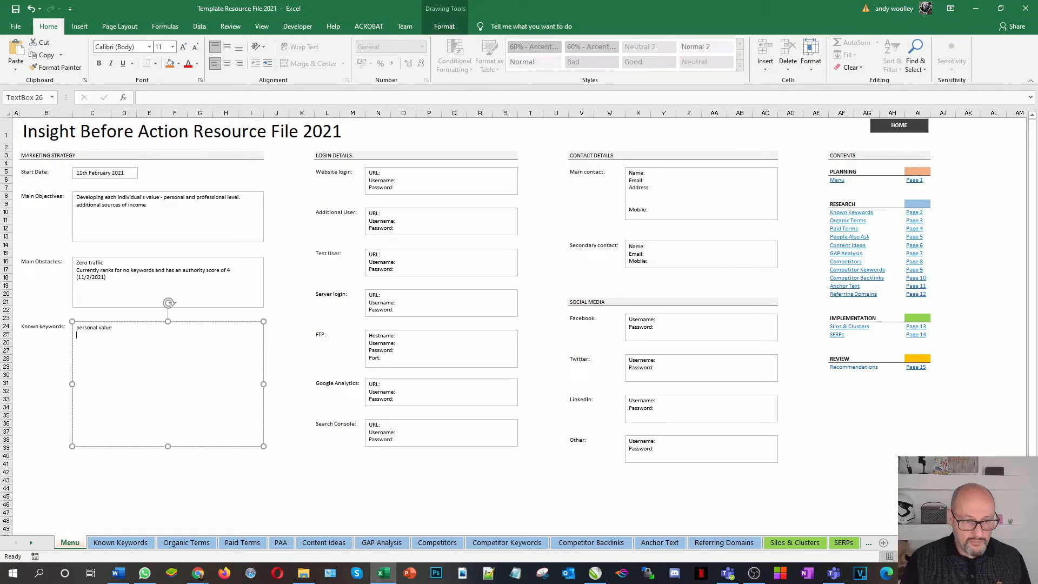
type("professional value")
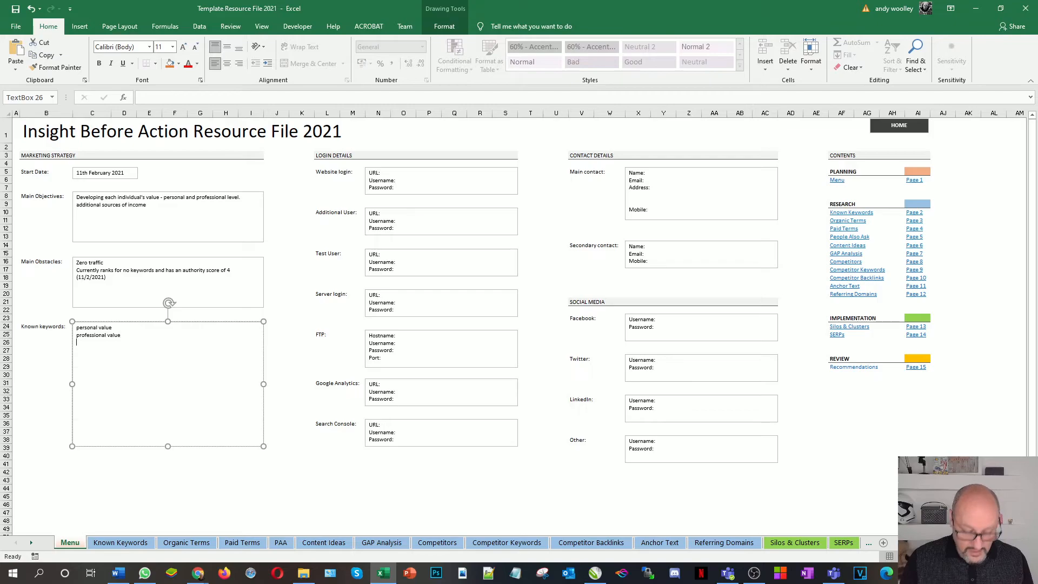
type(" digital")
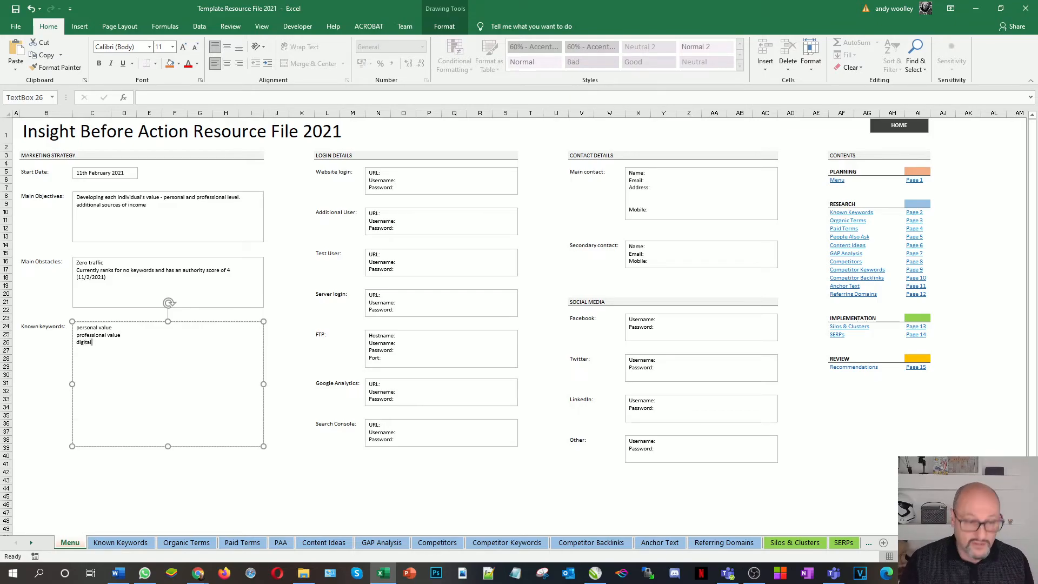
type(" marketing")
key("Return")
type("d")
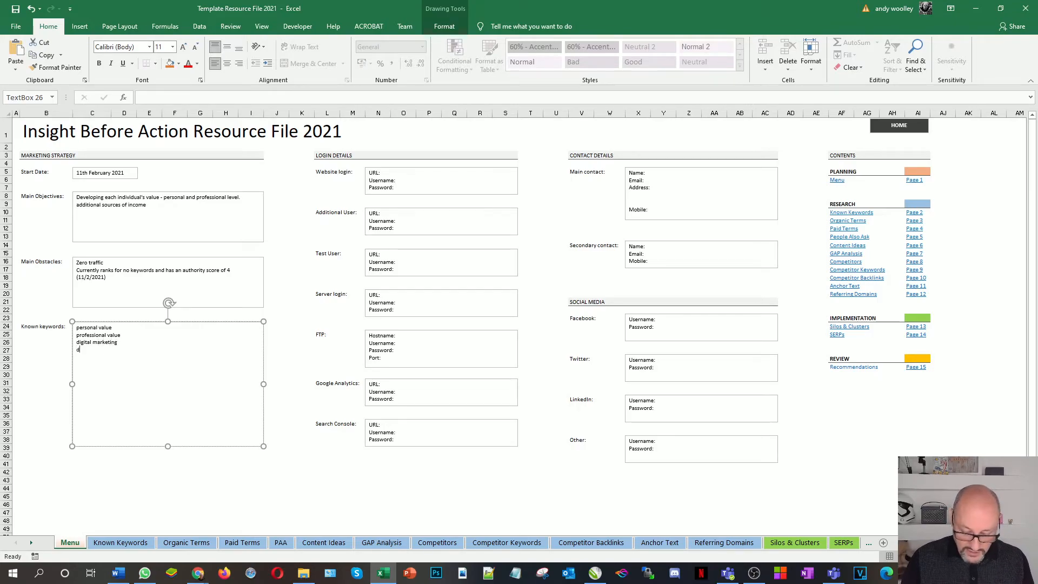
type("igital marketing ")
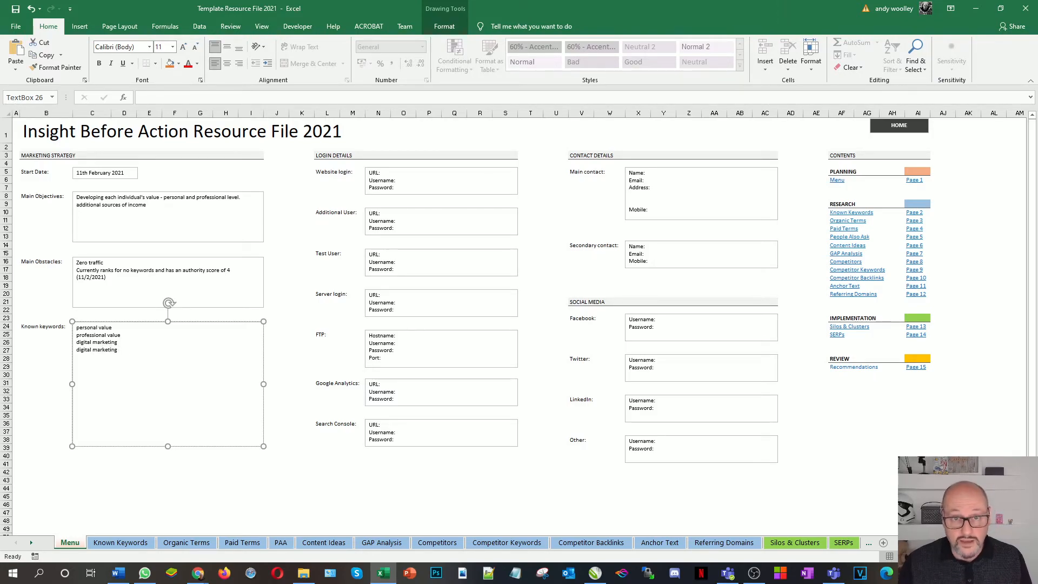
type("courses")
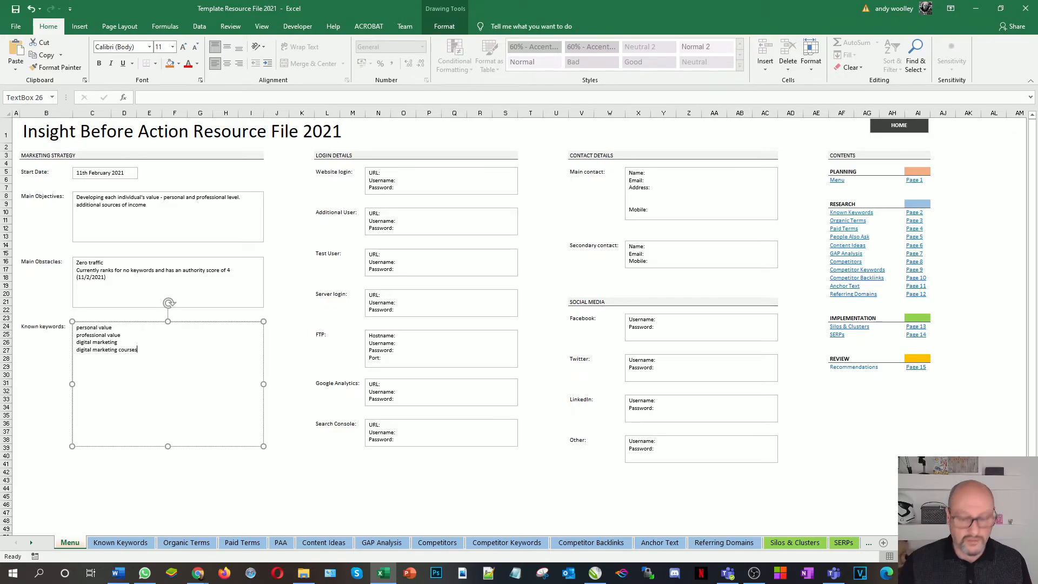
type("ersonal branding")
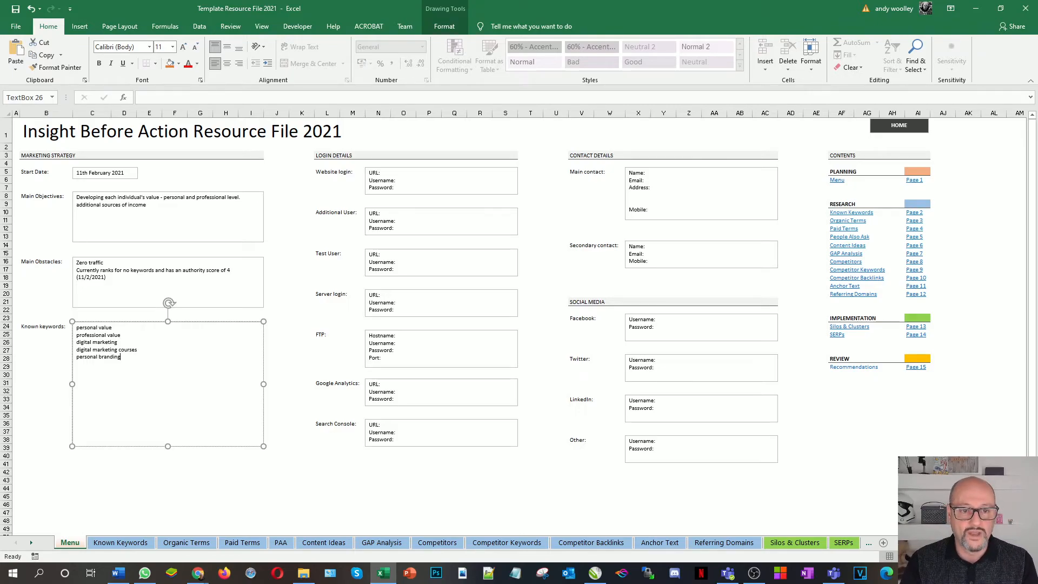
left_click(383, 173)
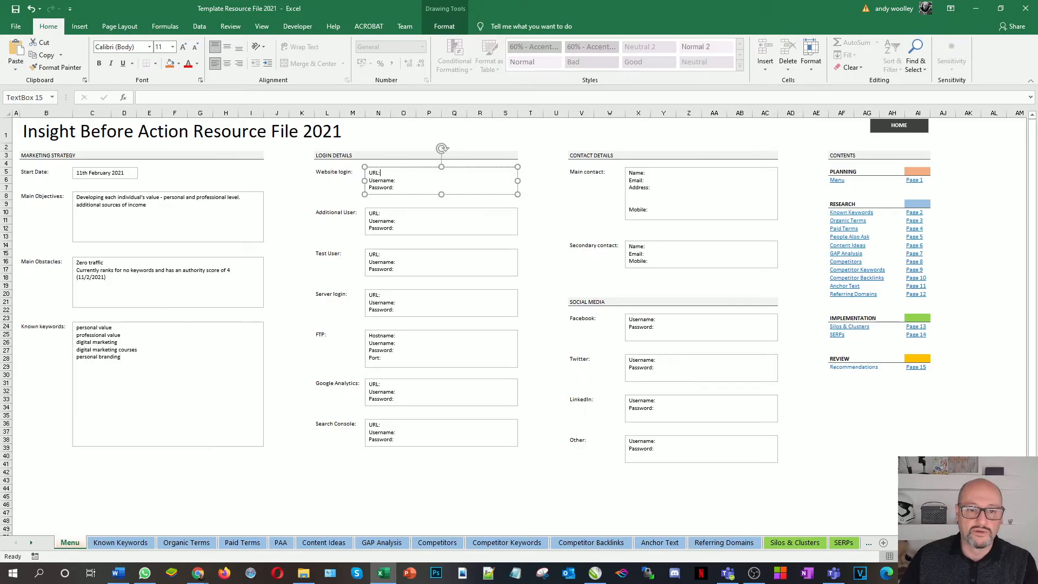
type("https://")
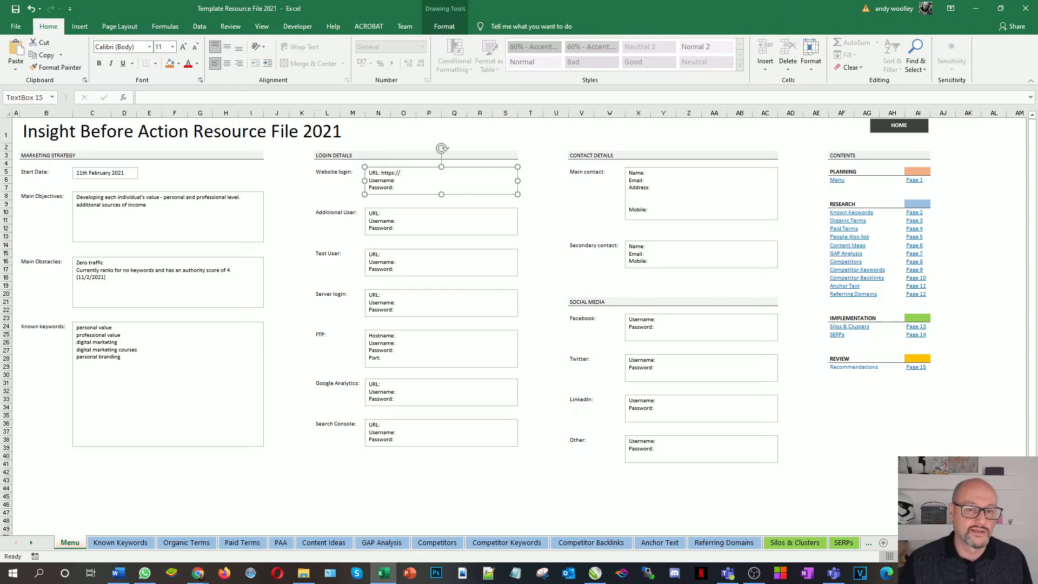
type("insight")
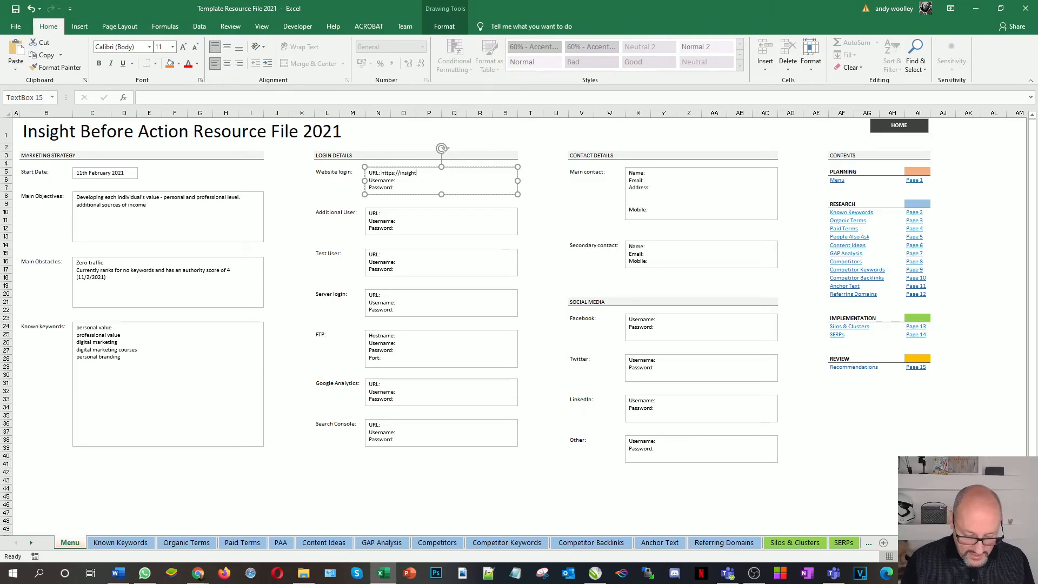
type("beforeaction.com/")
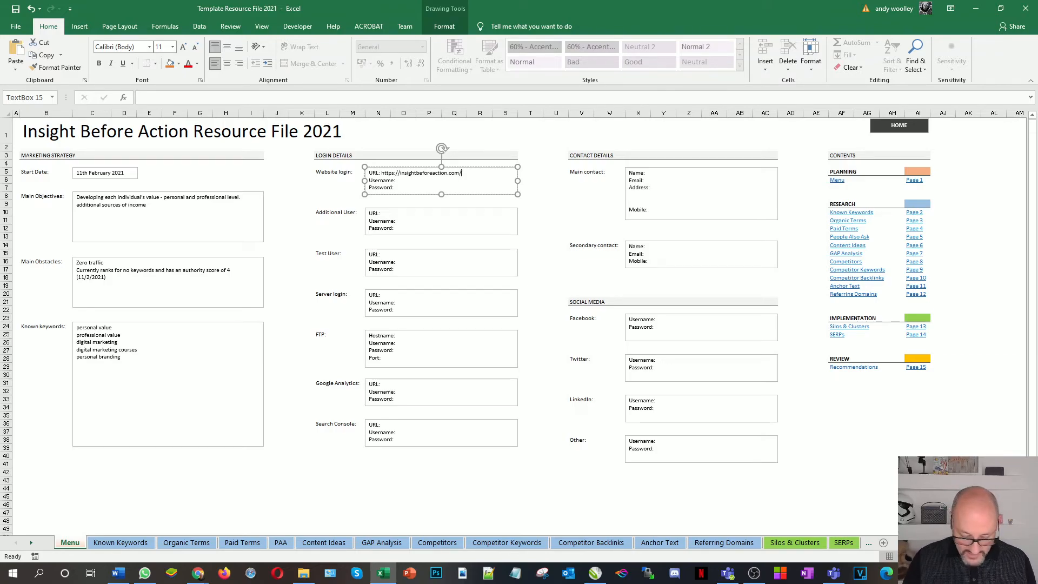
type("admin")
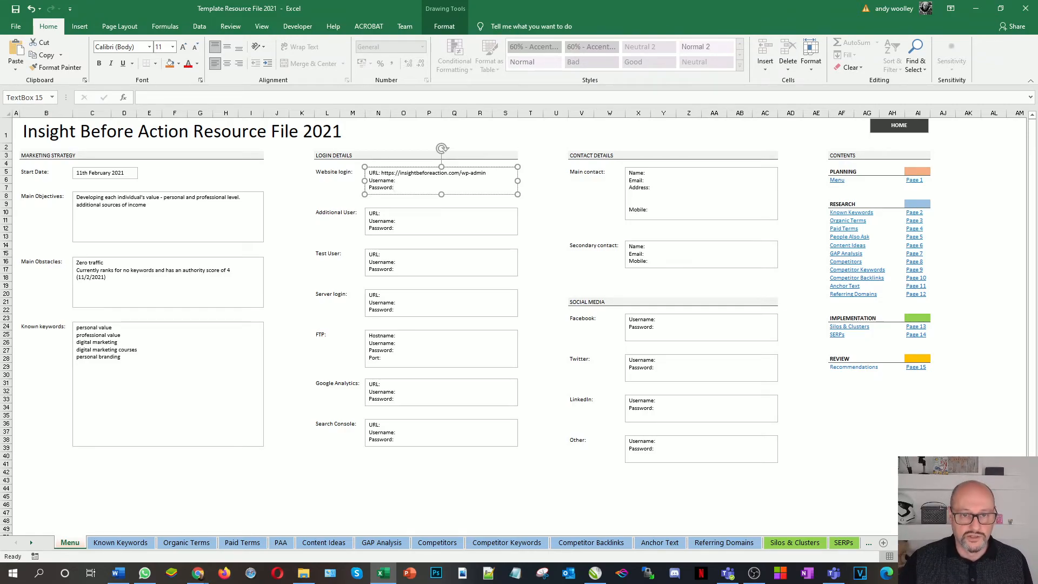
left_click(381, 213)
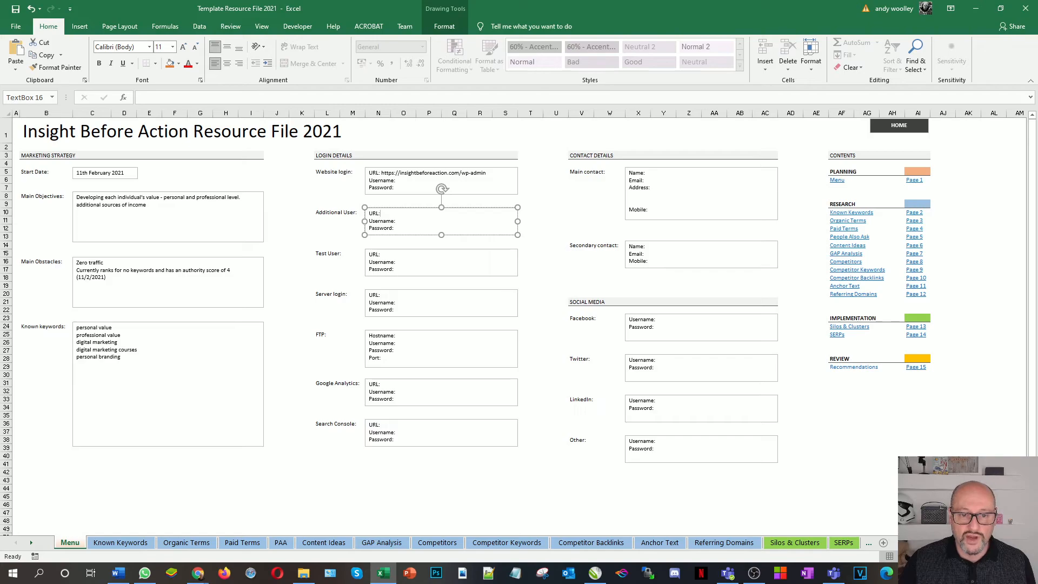
left_click(381, 255)
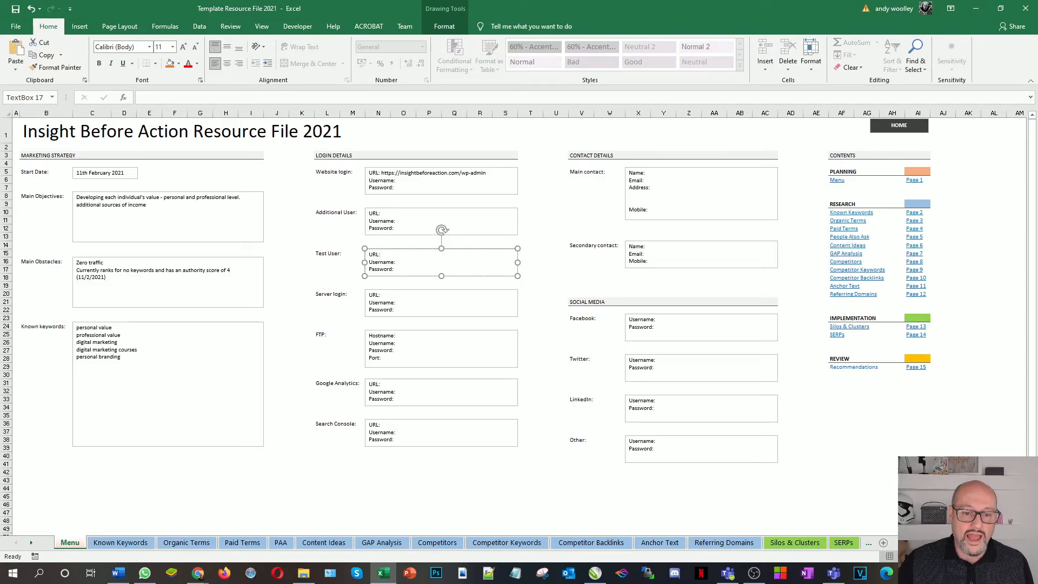
left_click(397, 336)
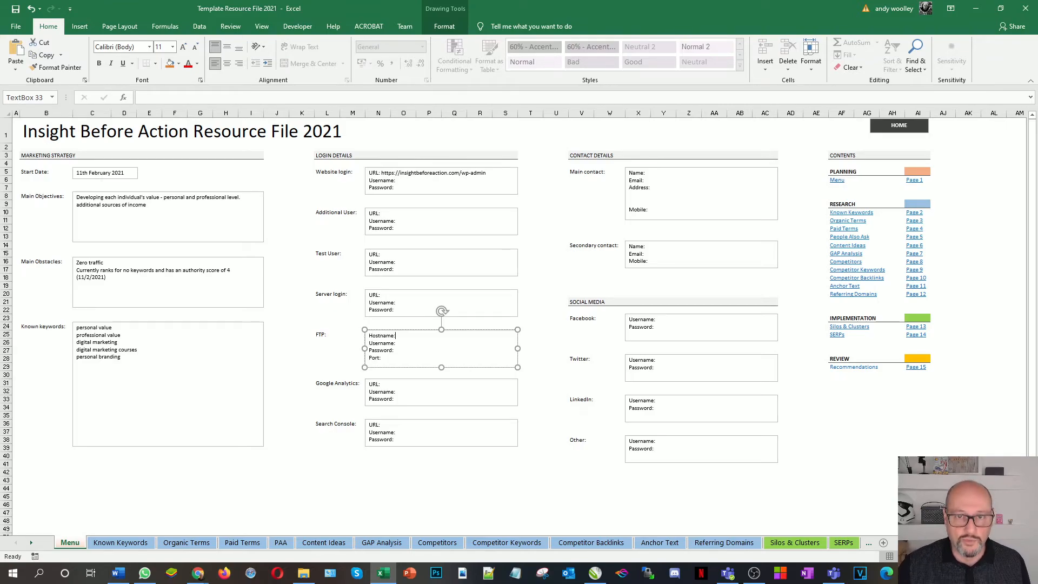
Move to the Google Analytics URL field in the Login Details section
left_click(382, 384)
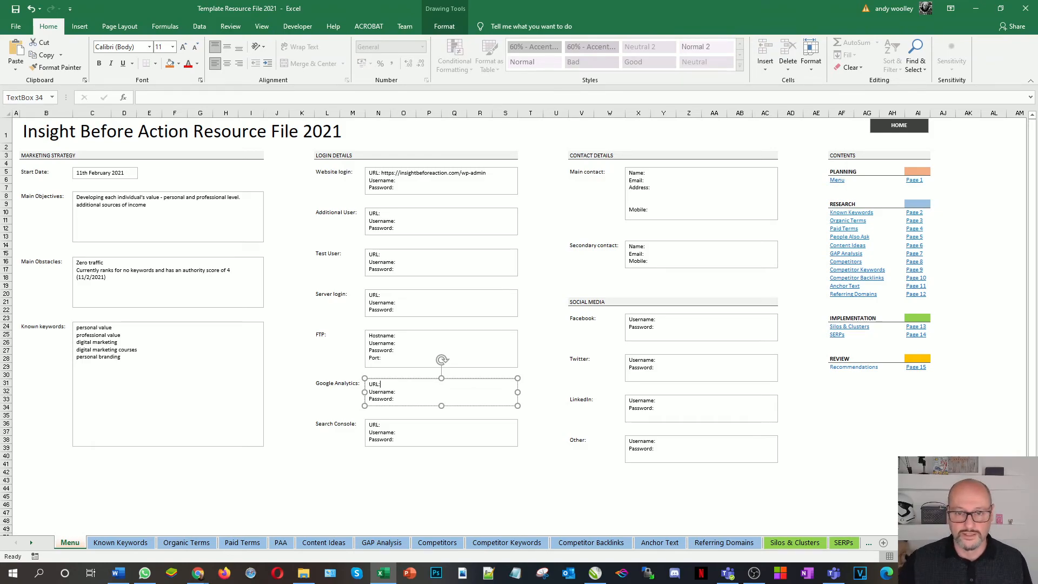
Type the main contact's full name after Name: in the Main contact box
left_click(644, 180)
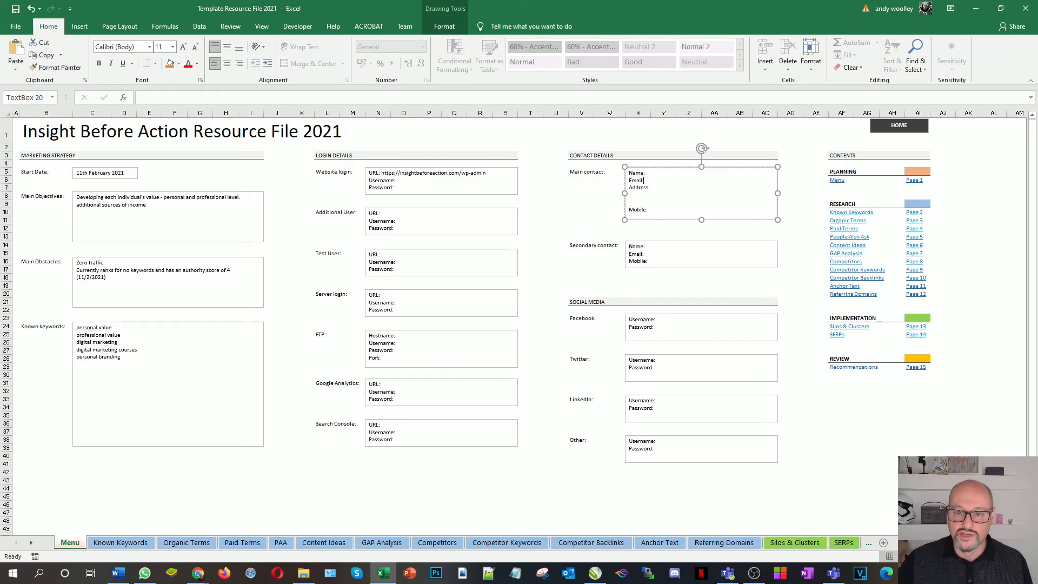
left_click(645, 172)
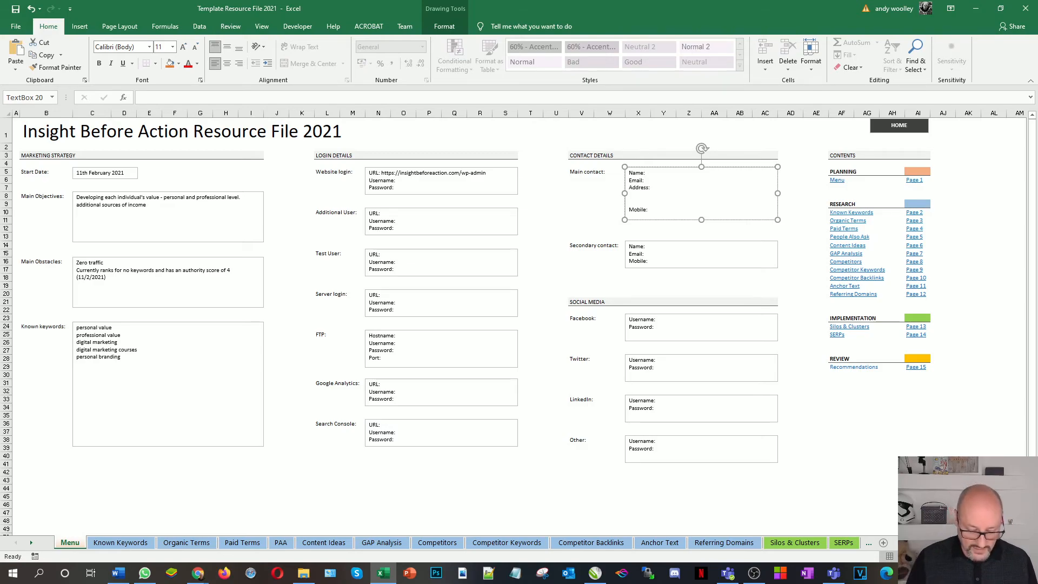
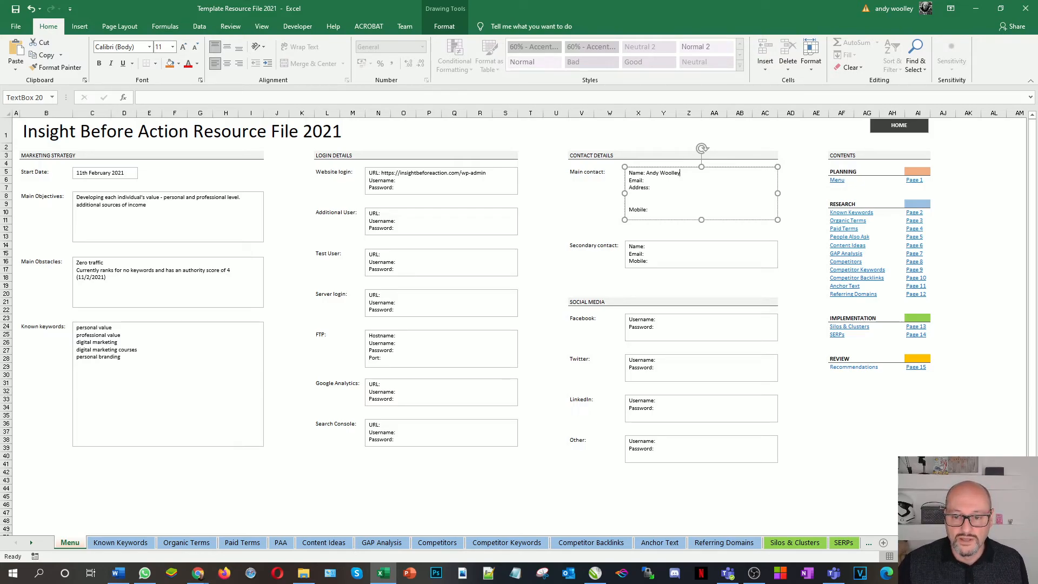
left_click(656, 319)
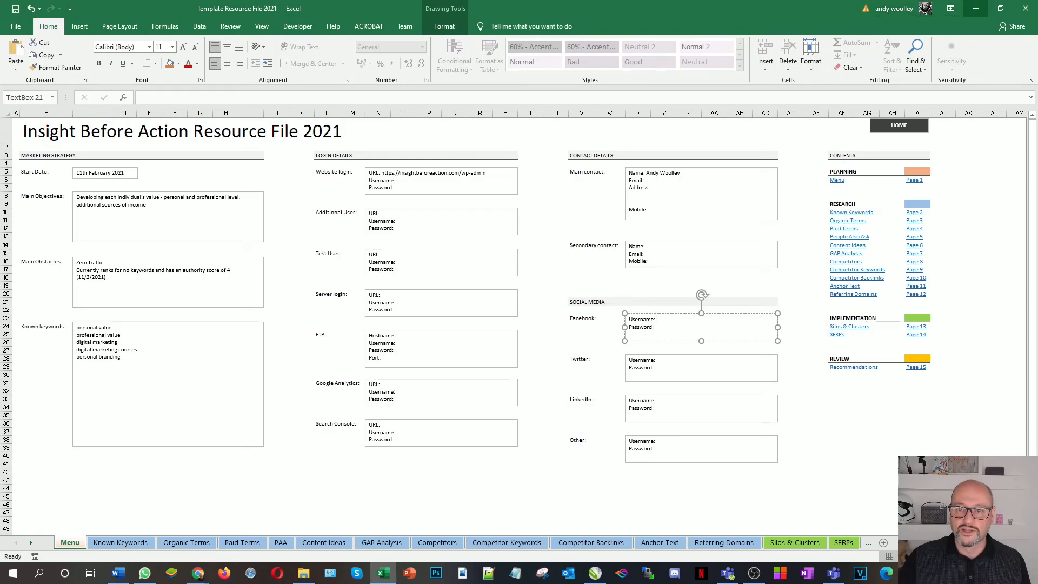
Minimise Excel to bring SEMrush's mobile Keyword Overview in Chrome into view
left_click(975, 8)
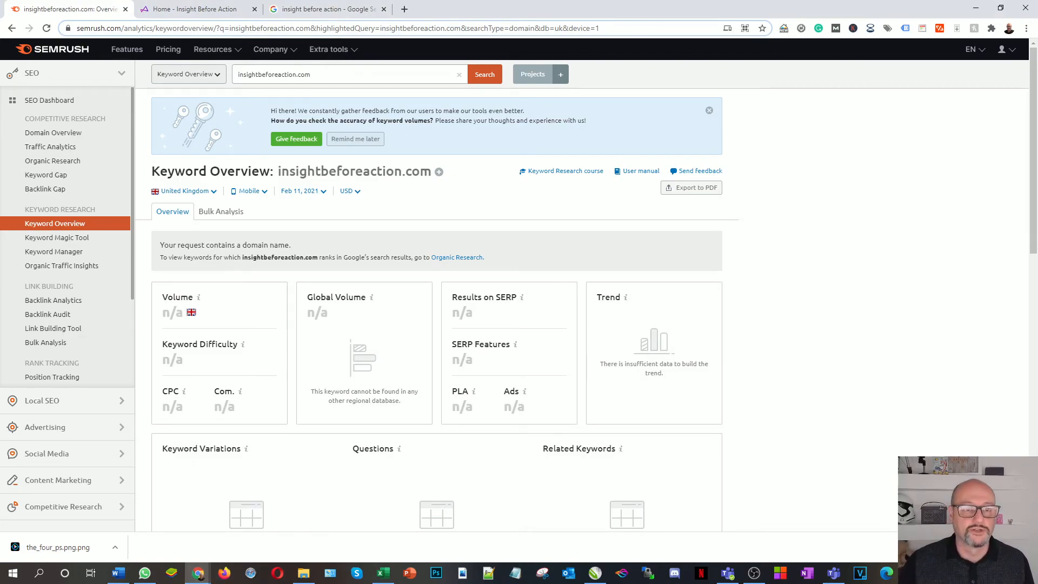
Revisit the Google results for 'insight before action', then switch to the Insight Before Action homepage
left_click(327, 9)
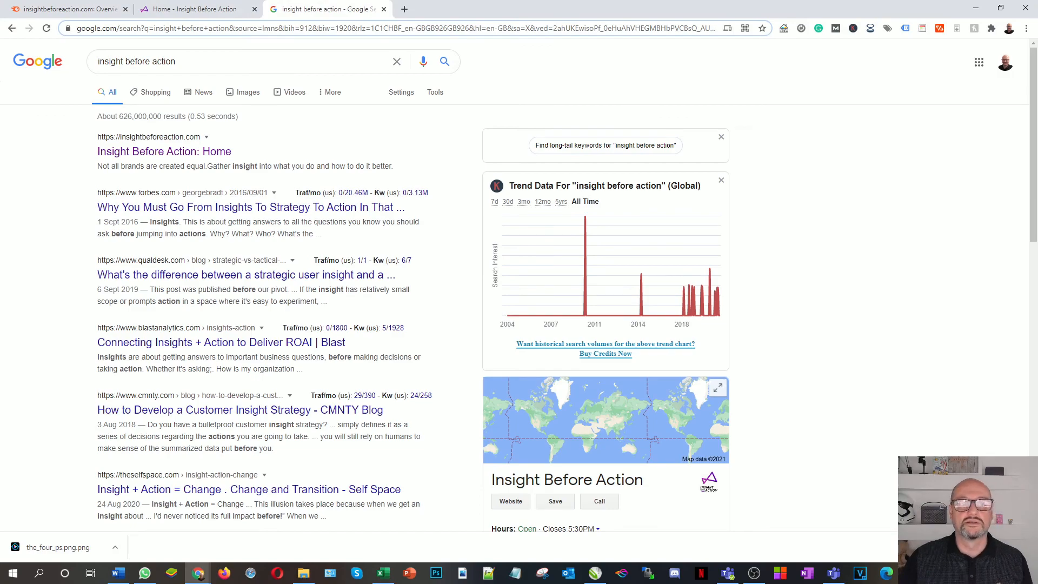
left_click_drag(182, 61, 75, 61)
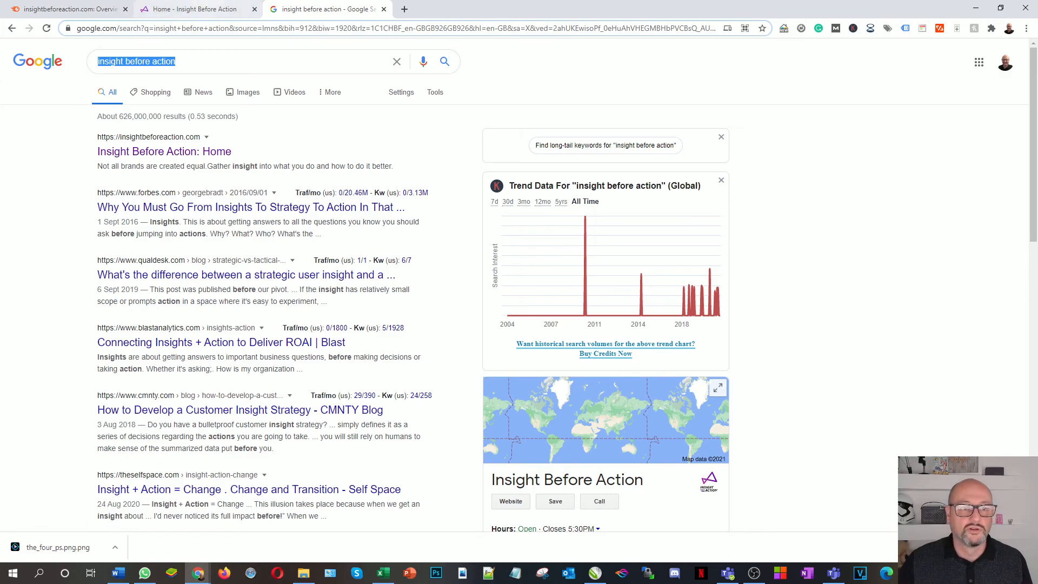
left_click(208, 9)
Search site:insightbeforeaction.com from the address bar to list the site's indexed pages
left_click(102, 28)
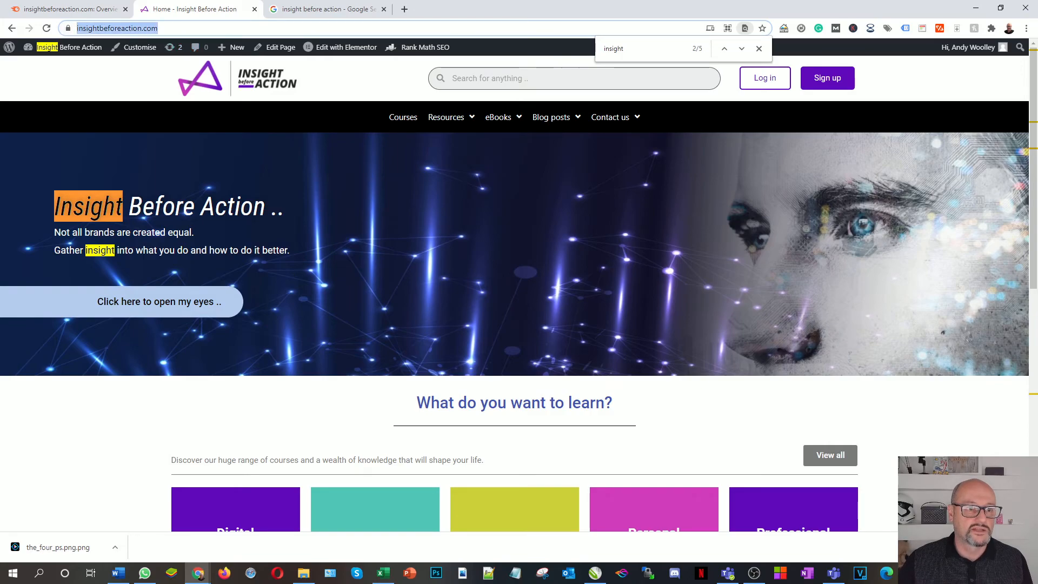
left_click(102, 28)
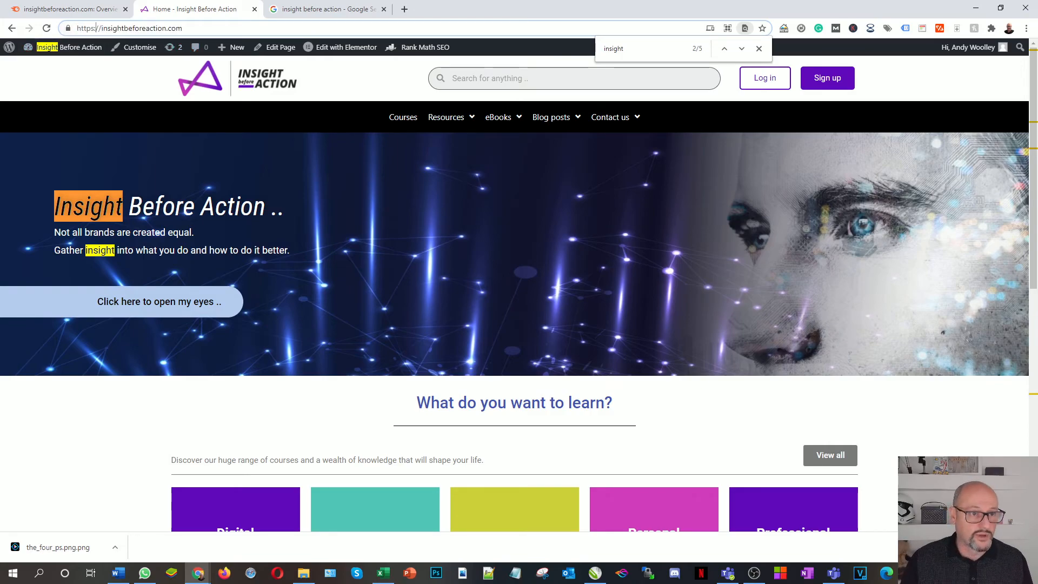
type("site:")
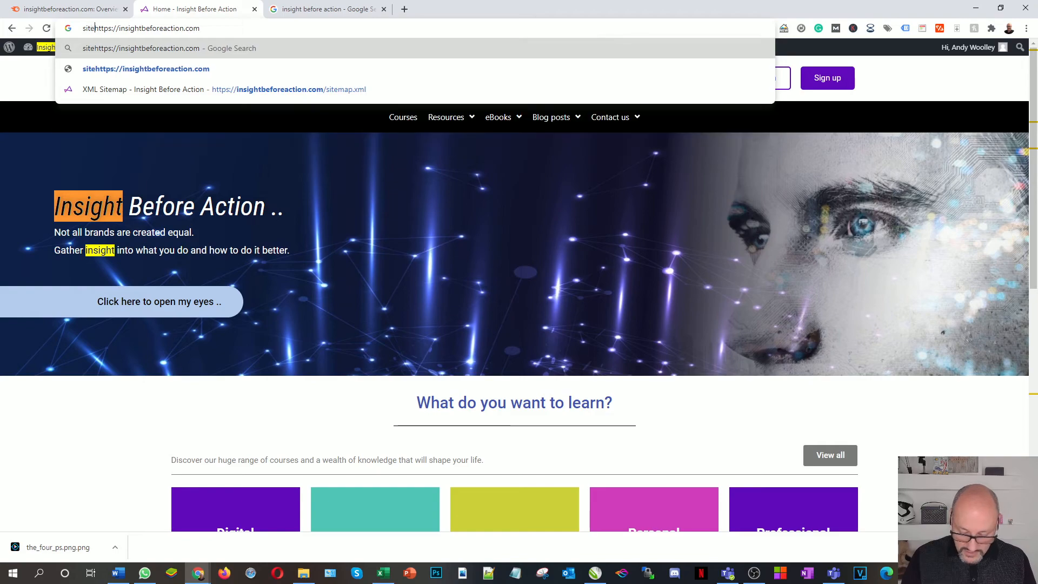
key("Return")
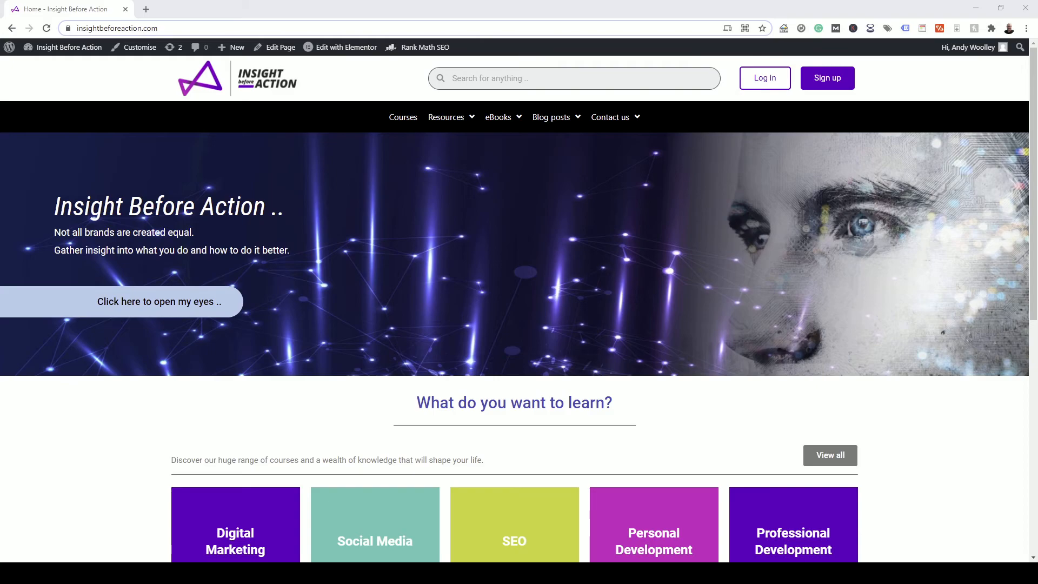
Open the Resource File Building page via the Resources menu and select its web address
scroll(686, 287, "down", 8)
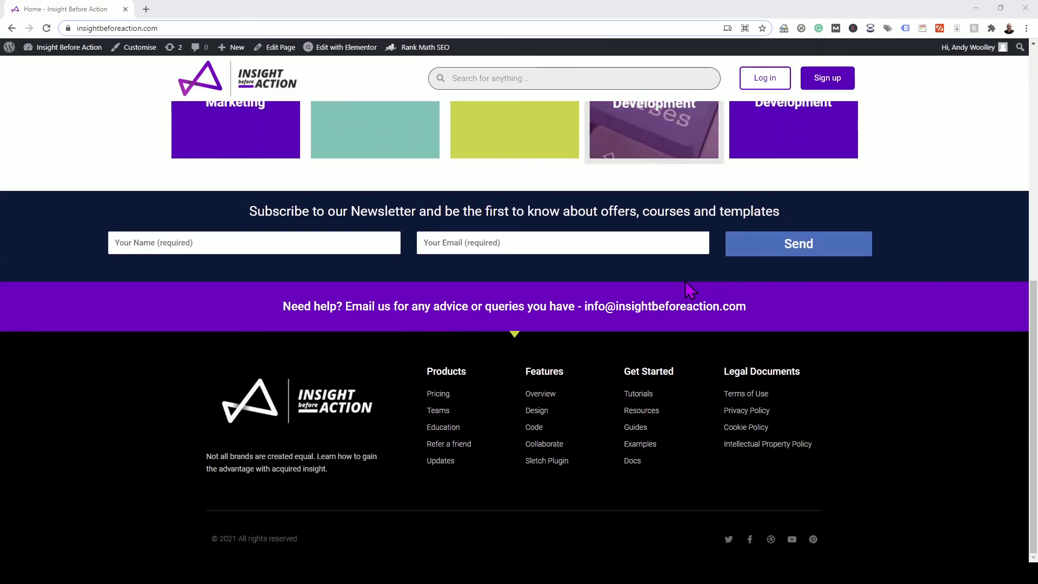
scroll(686, 281, "up", 8)
mouse_move(438, 125)
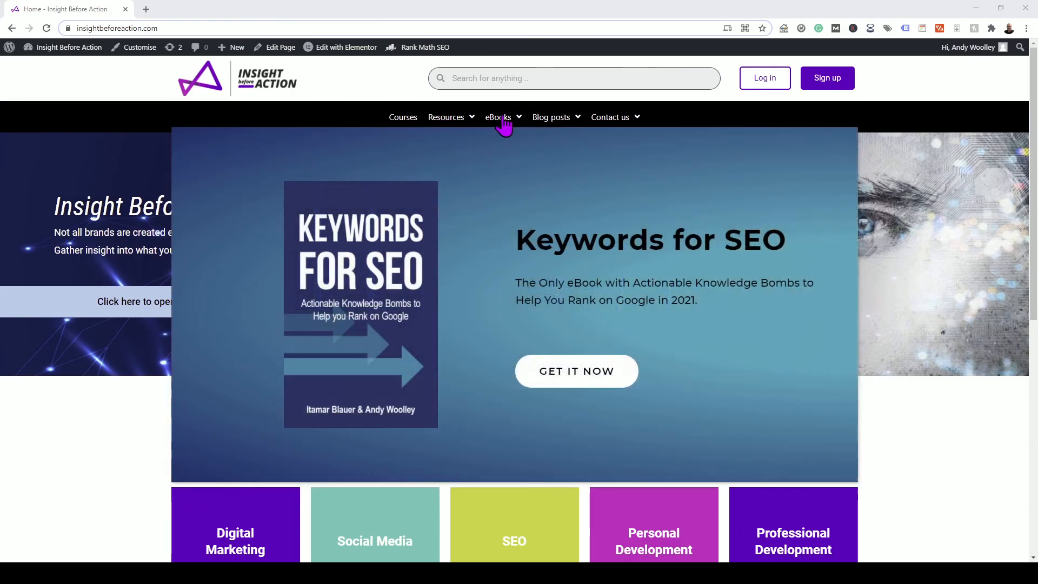
mouse_move(571, 120)
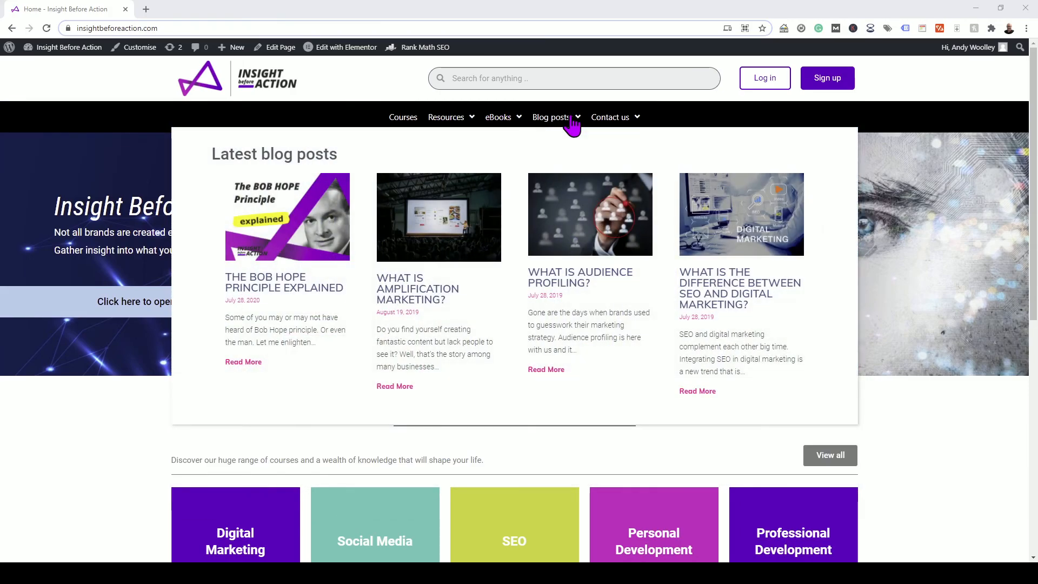
mouse_move(629, 123)
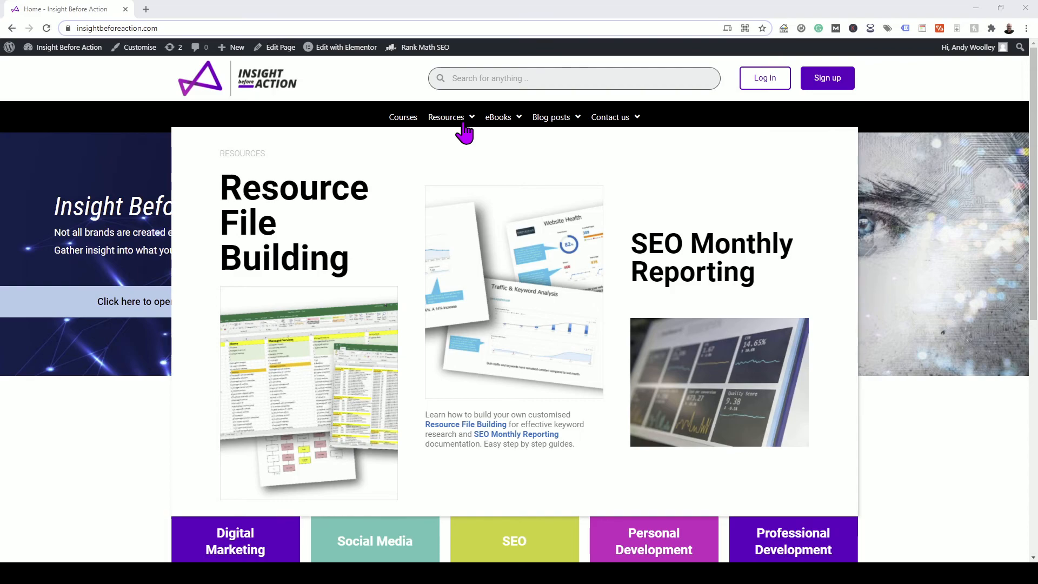
left_click(331, 385)
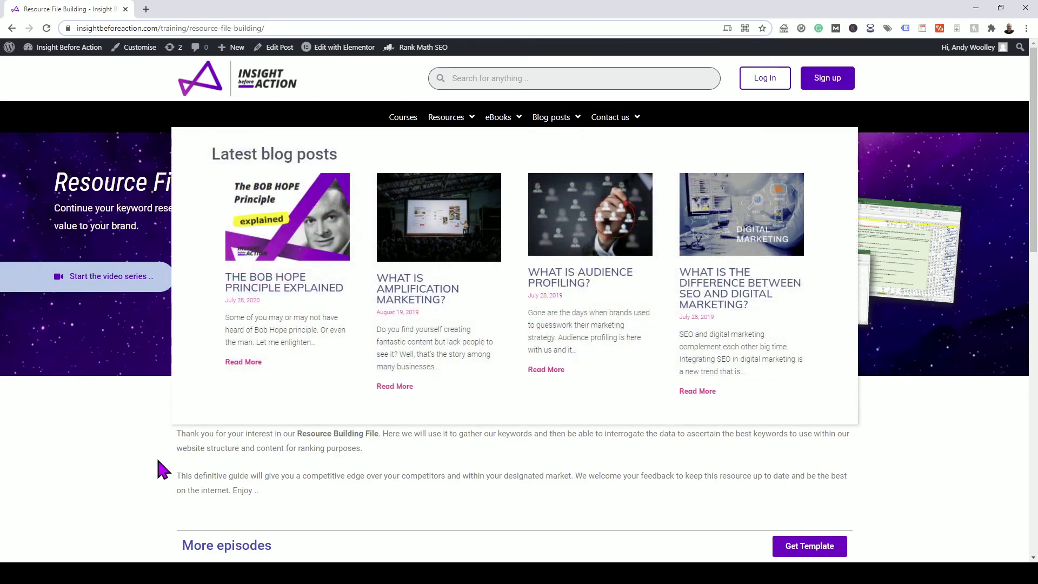
left_click_drag(285, 28, 70, 28)
key("ctrl+c")
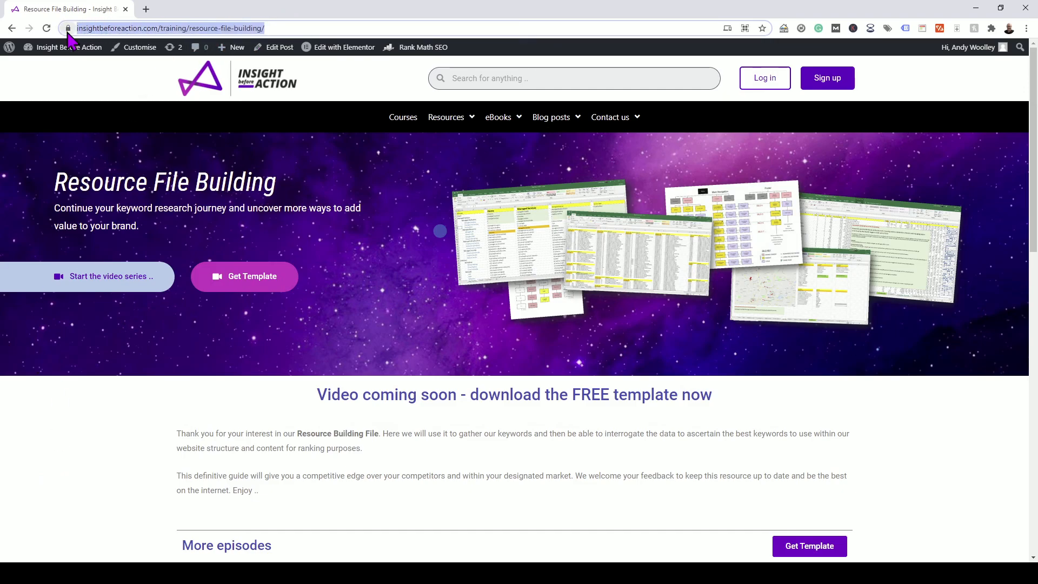
Go to browseo.net in a new Chrome tab
left_click(146, 9)
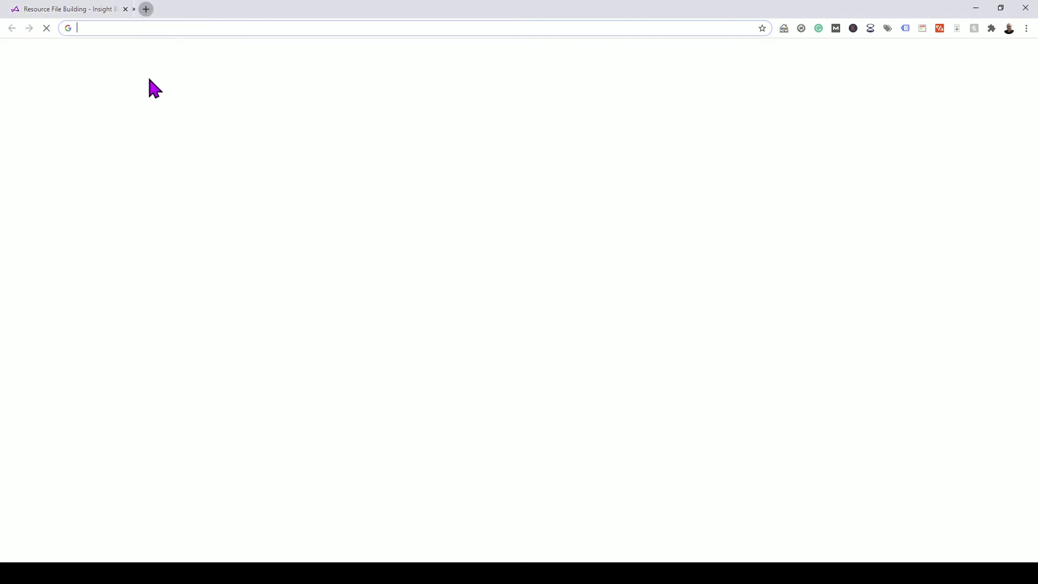
type("browse")
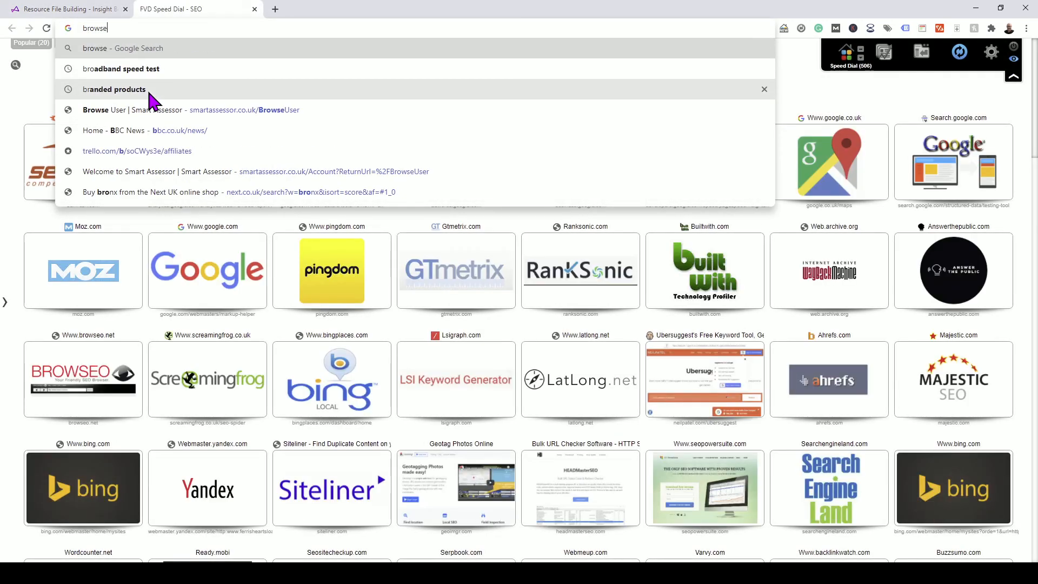
type("o.net")
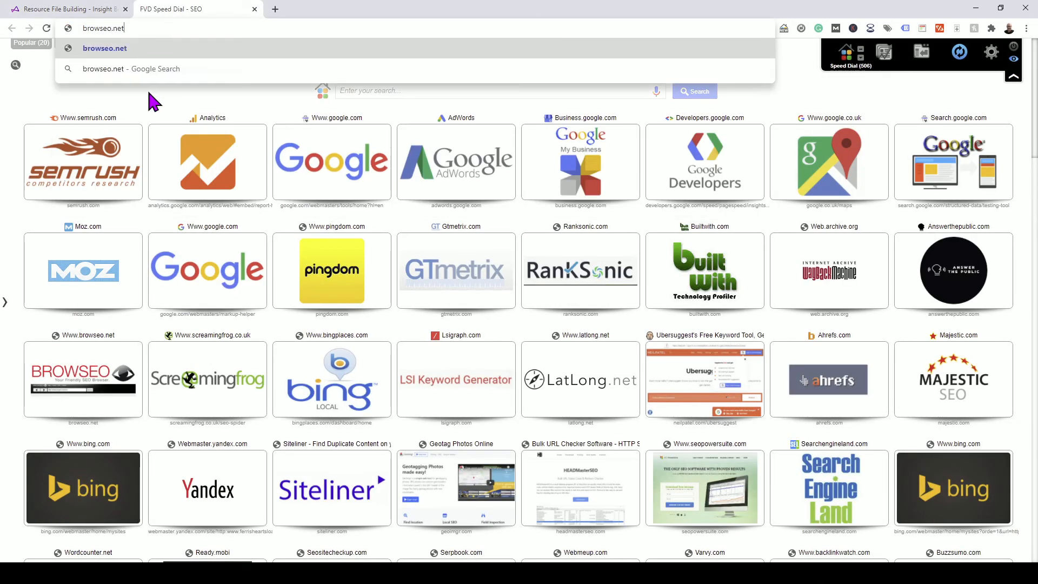
key("Return")
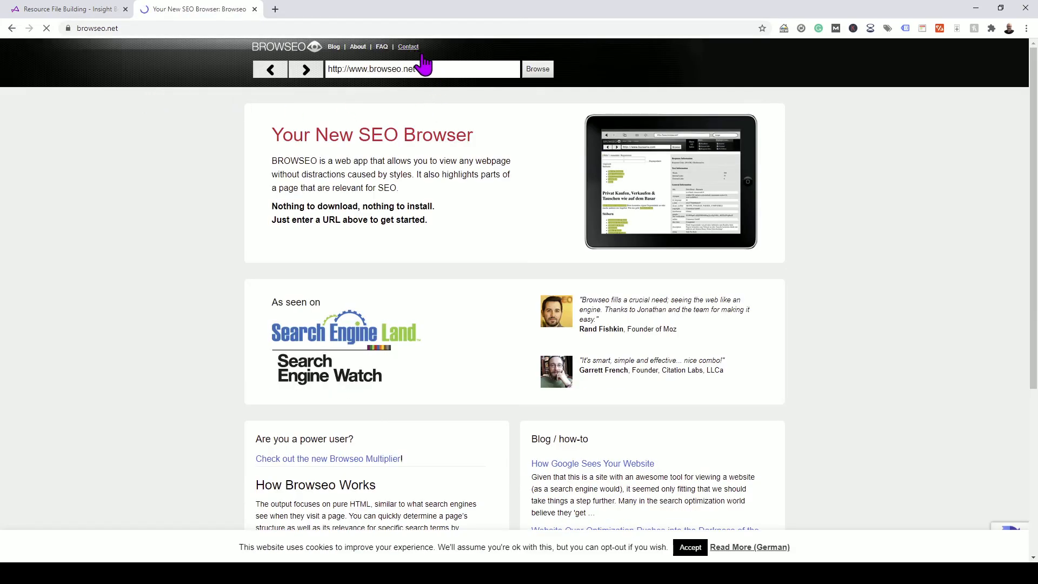
Analyse the insightbeforeaction.com Resource File Building page URL in Browseo
left_click_drag(417, 69, 300, 77)
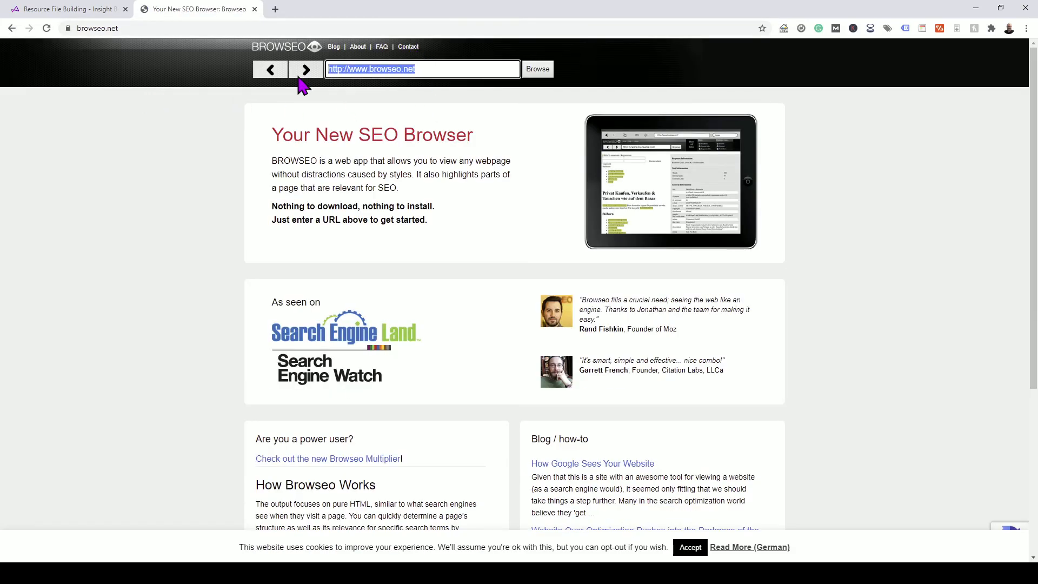
key("ctrl+v")
key("Return")
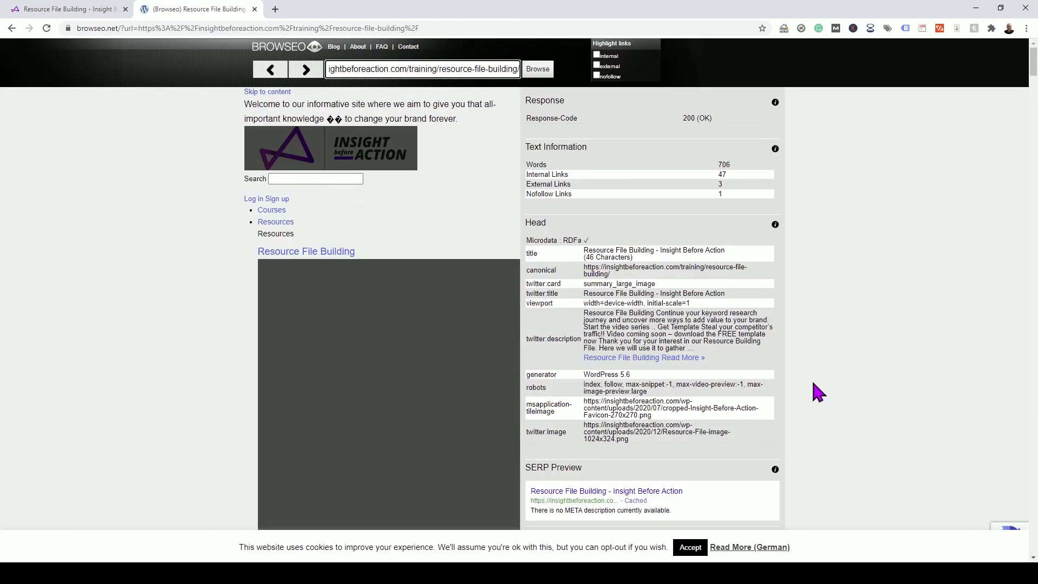
scroll(806, 386, "down", 1)
scroll(806, 388, "down", 1)
scroll(419, 329, "up", 2)
scroll(345, 364, "down", 8)
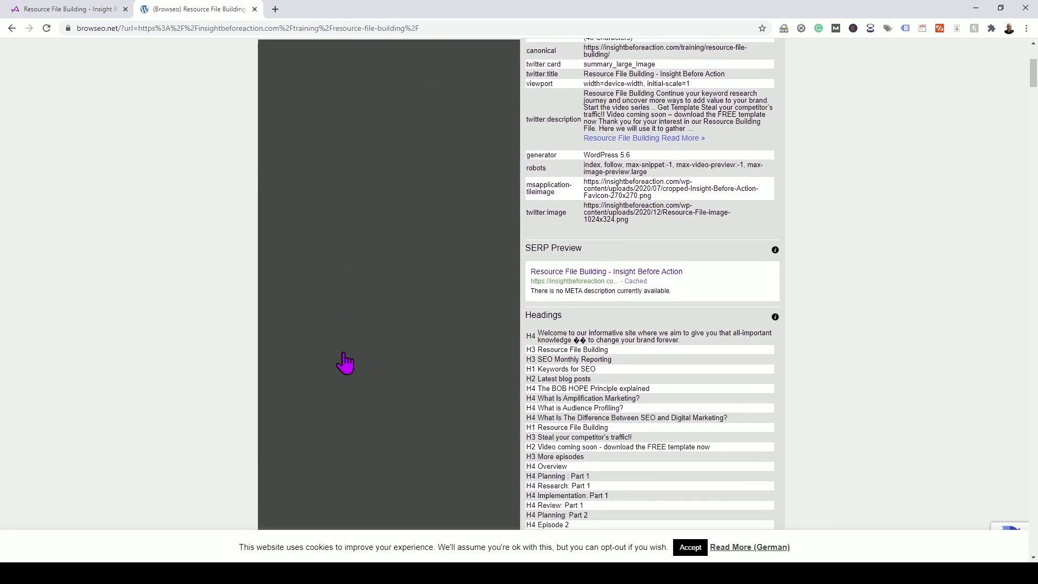
scroll(394, 264, "up", 5)
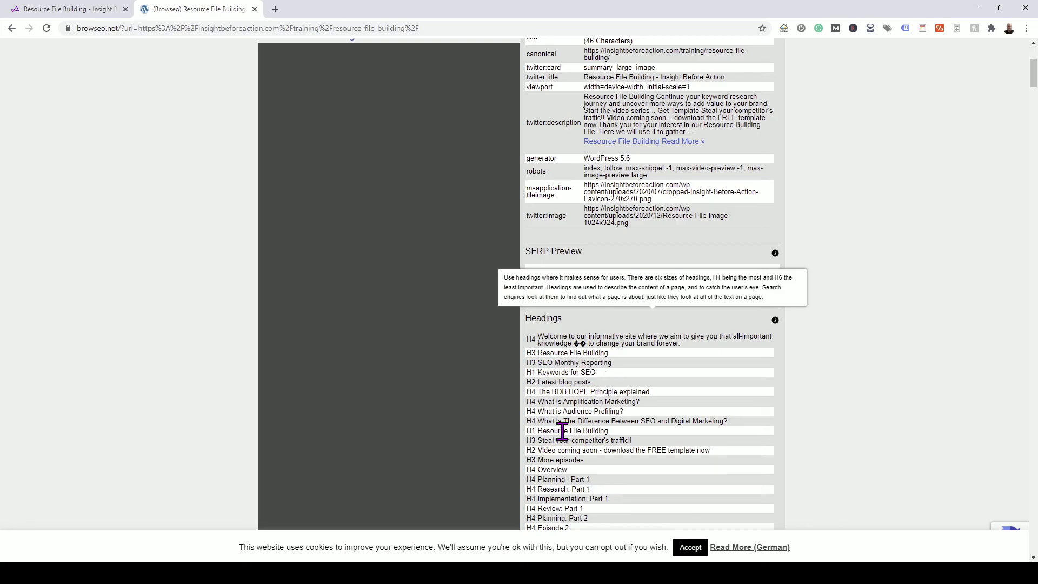
scroll(581, 431, "down", 1)
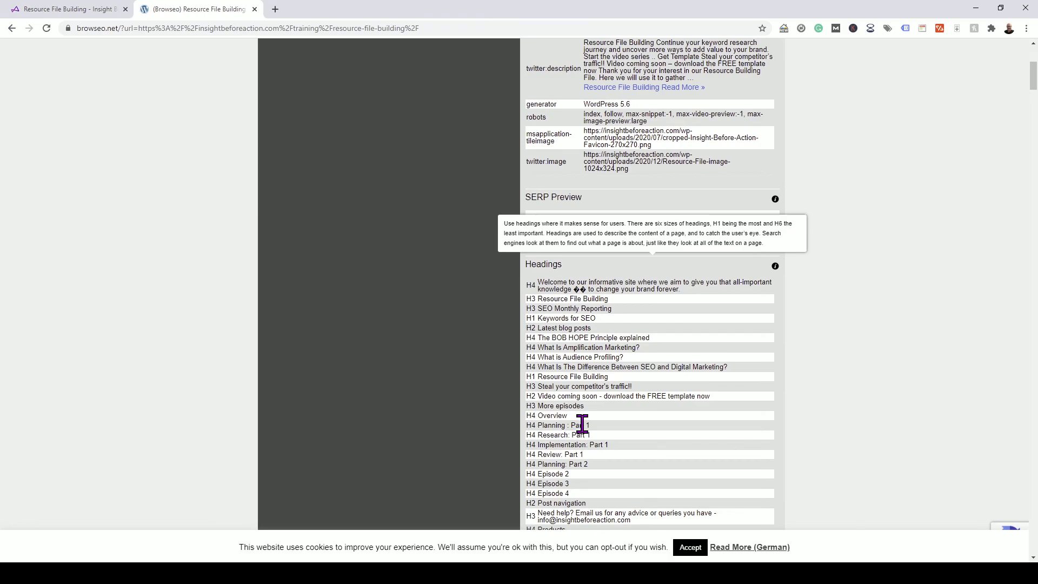
scroll(580, 424, "up", 2)
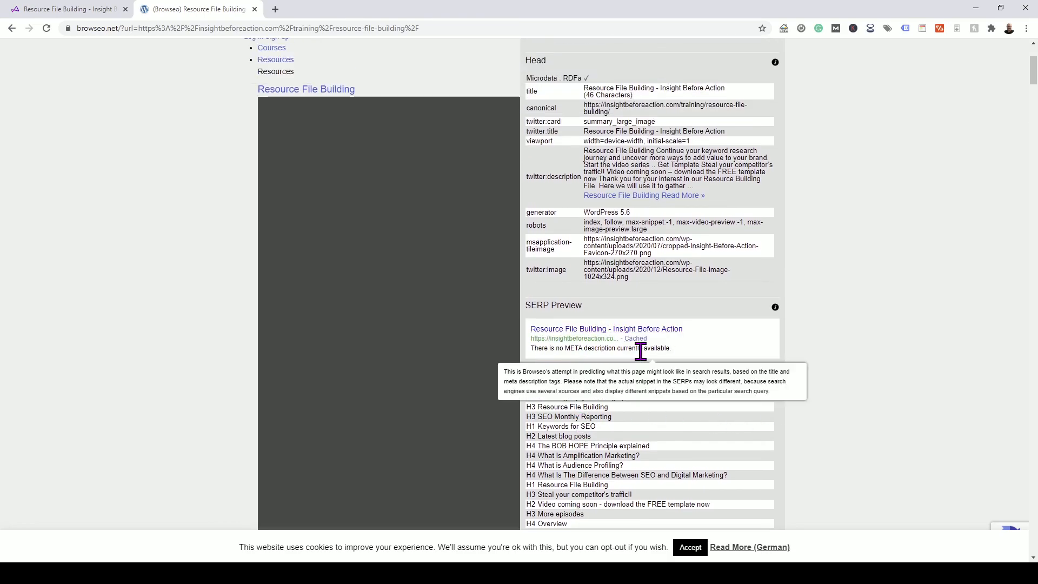
scroll(755, 398, "up", 1)
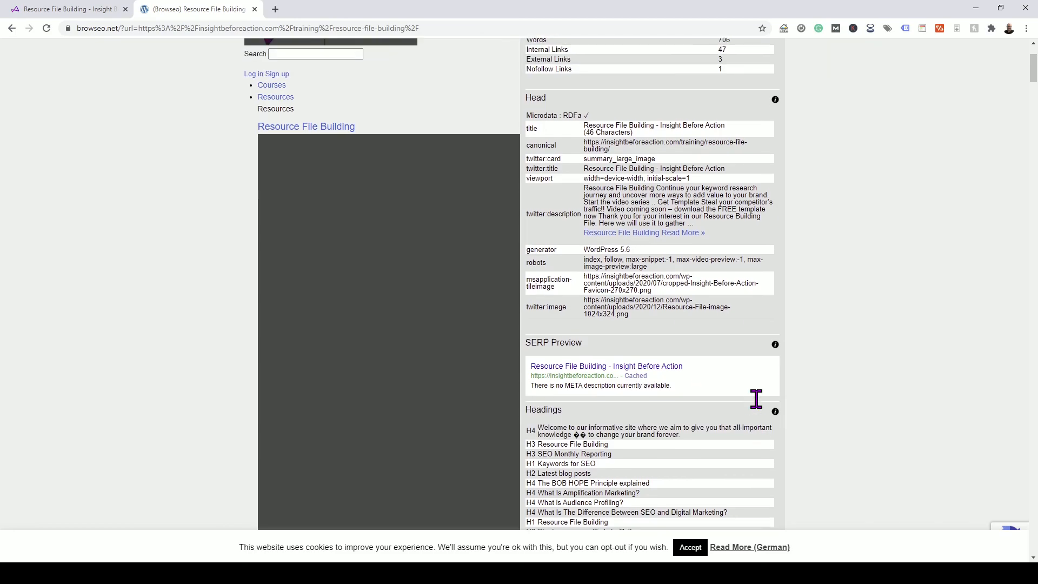
scroll(754, 403, "down", 14)
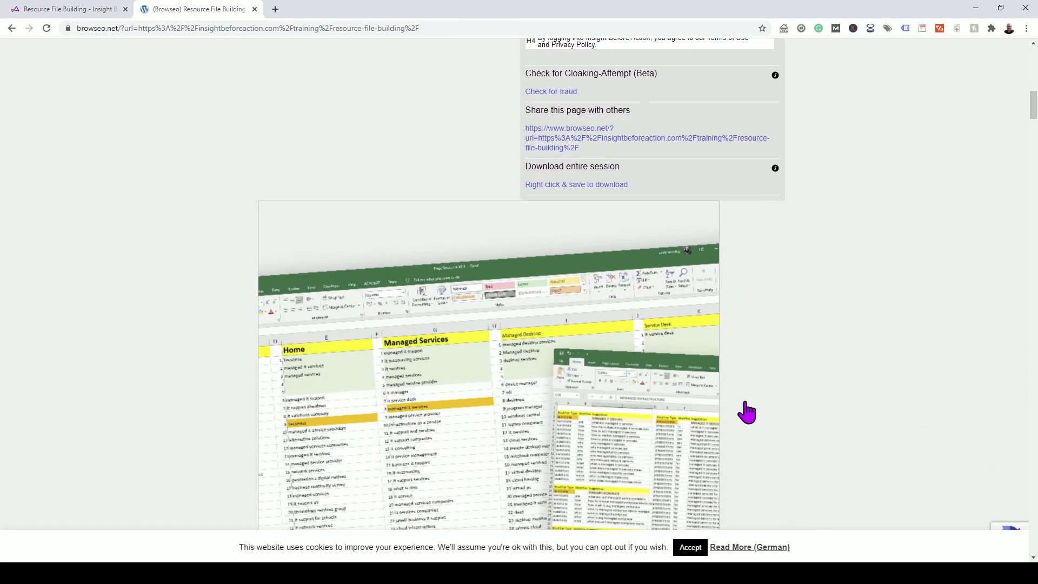
Scroll through Browseo's Resource File Building report, then go back to the Template Resource File 2021 Menu sheet
scroll(747, 412, "down", 5)
scroll(469, 223, "down", 5)
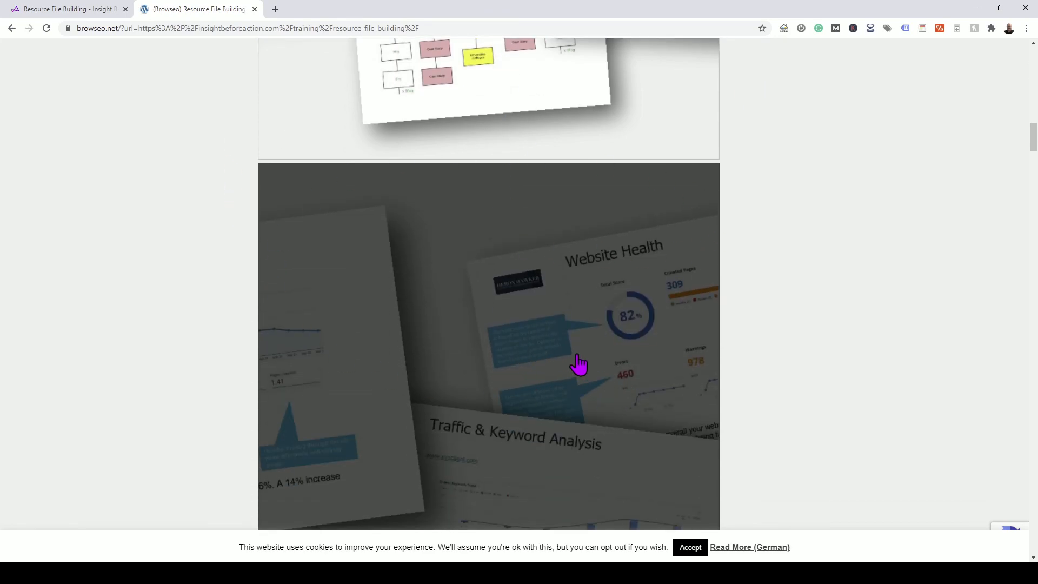
scroll(578, 364, "down", 8)
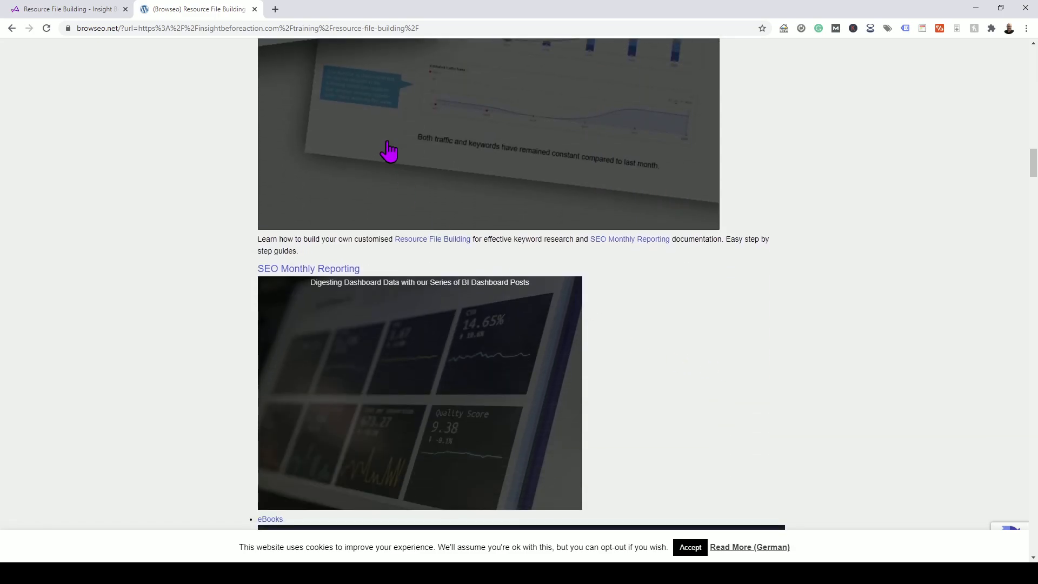
scroll(430, 289, "down", 3)
scroll(701, 252, "down", 2)
scroll(701, 252, "down", 13)
scroll(554, 345, "down", 12)
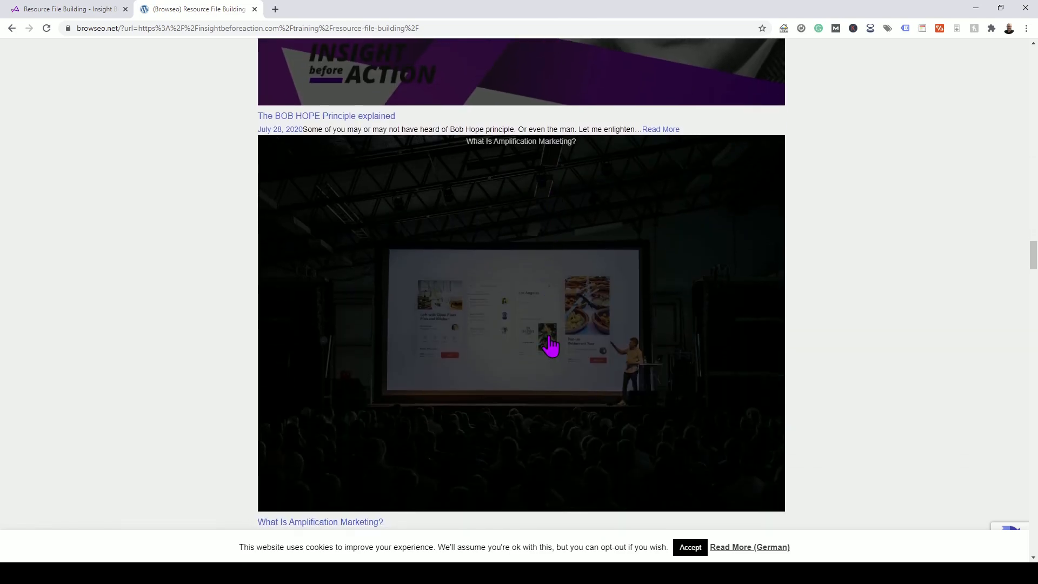
scroll(550, 346, "down", 9)
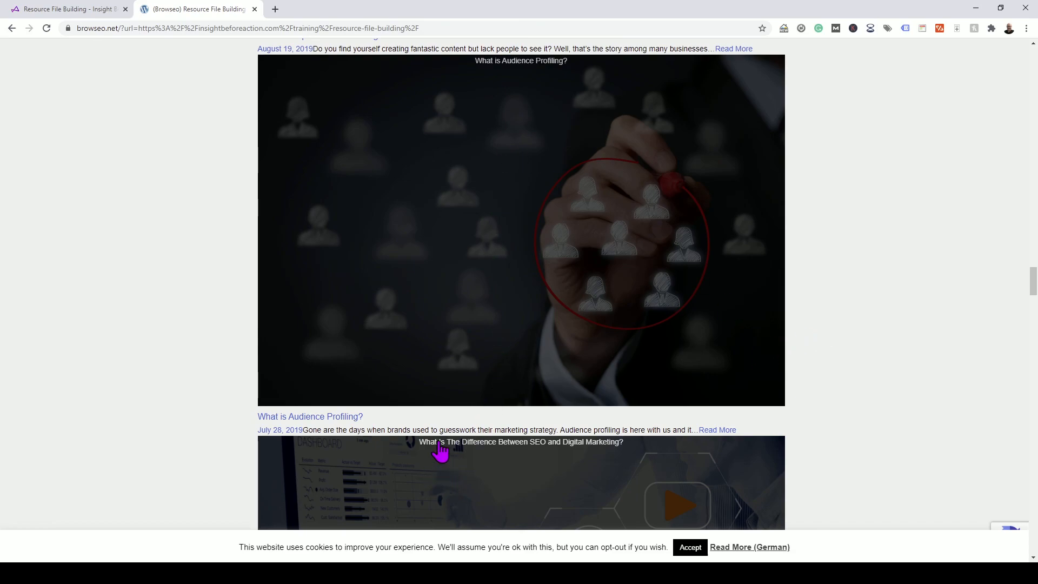
scroll(613, 452, "down", 6)
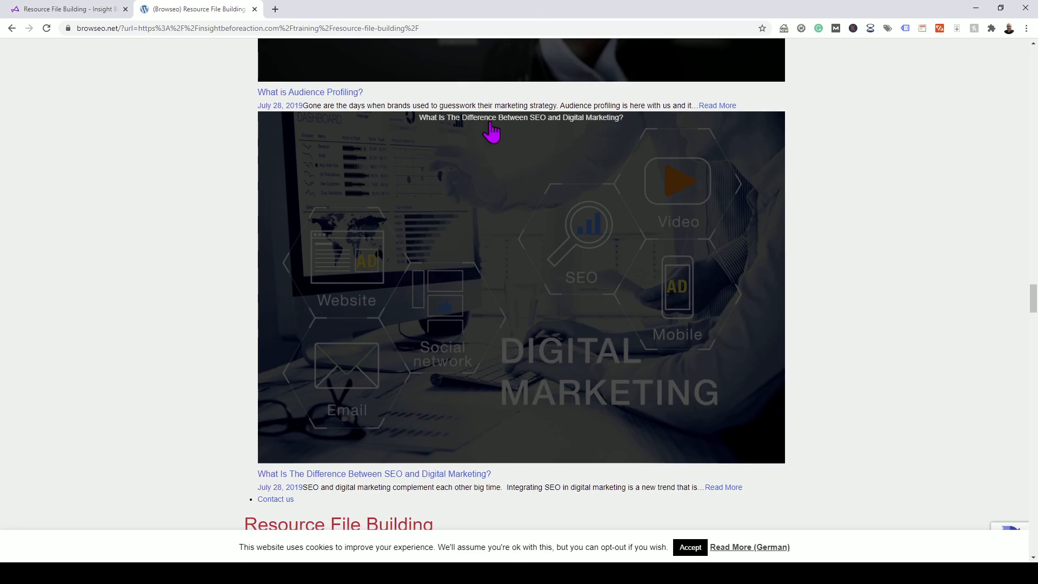
scroll(875, 420, "down", 9)
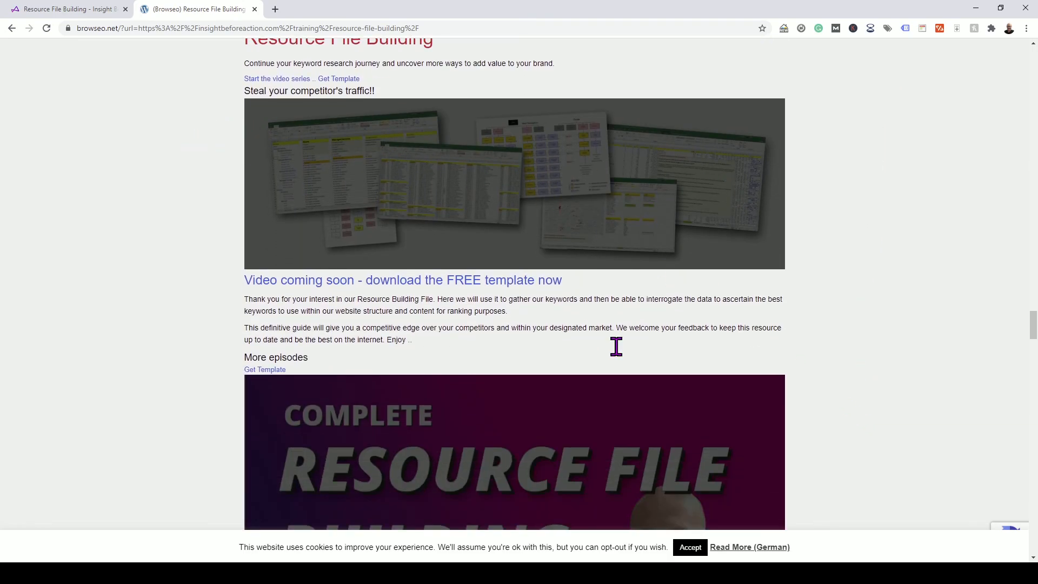
scroll(670, 364, "down", 5)
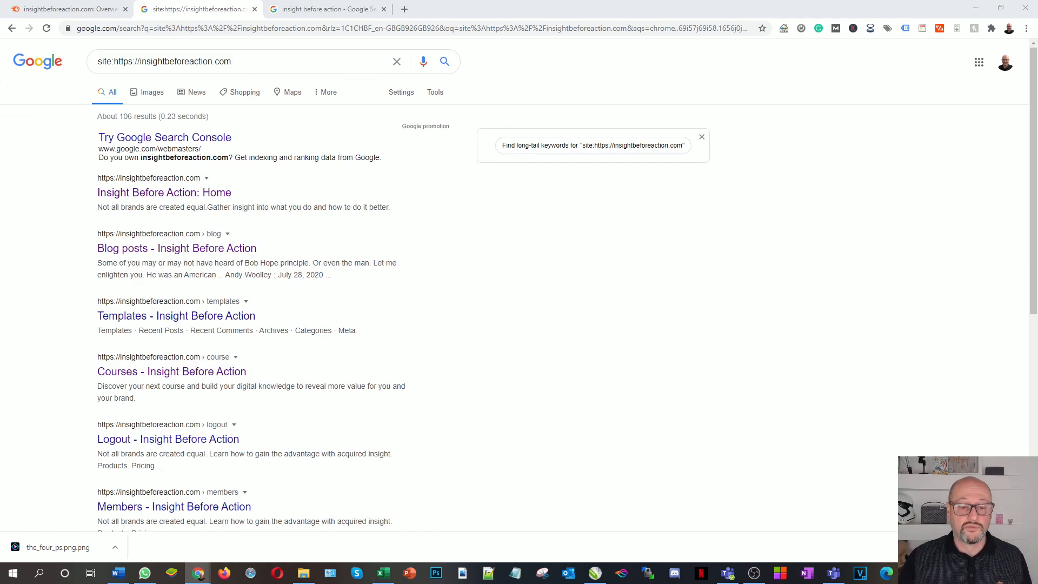
left_click(382, 572)
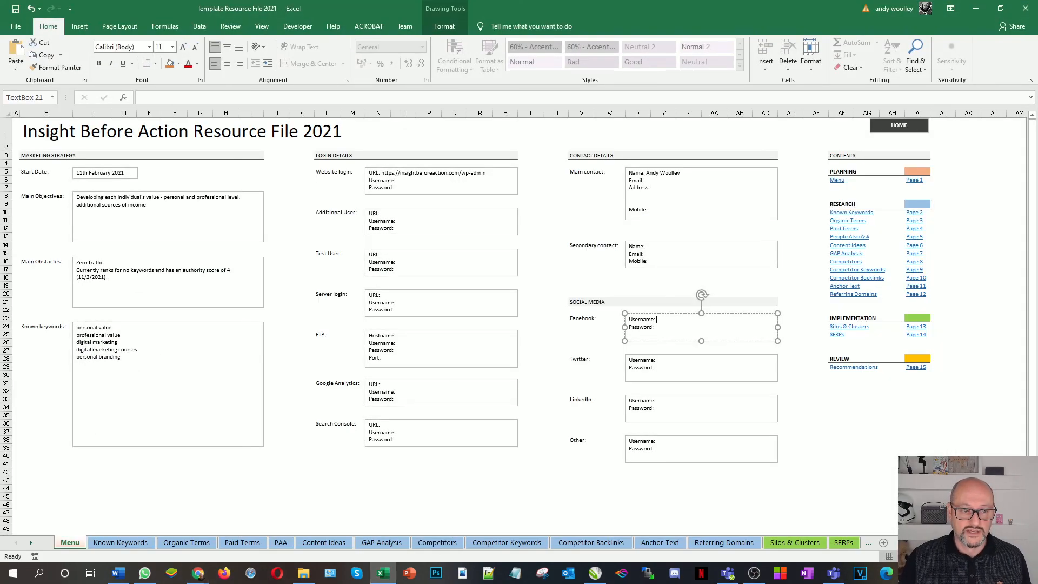